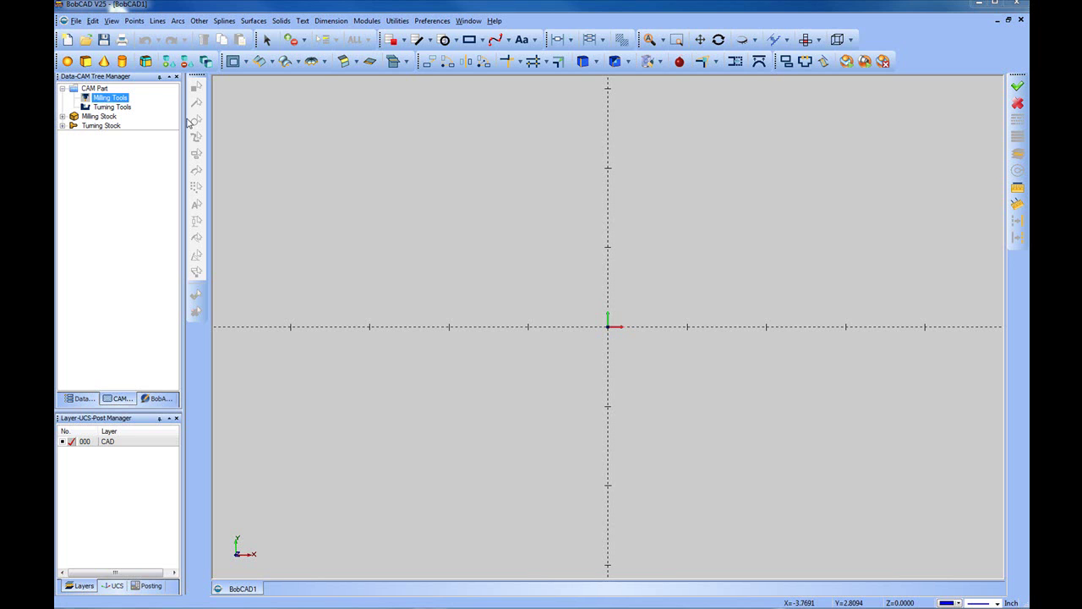
# Open the default Stock Material Library from the Milling Tools context menu and move the dialog aside
pyautogui.click(95, 90)
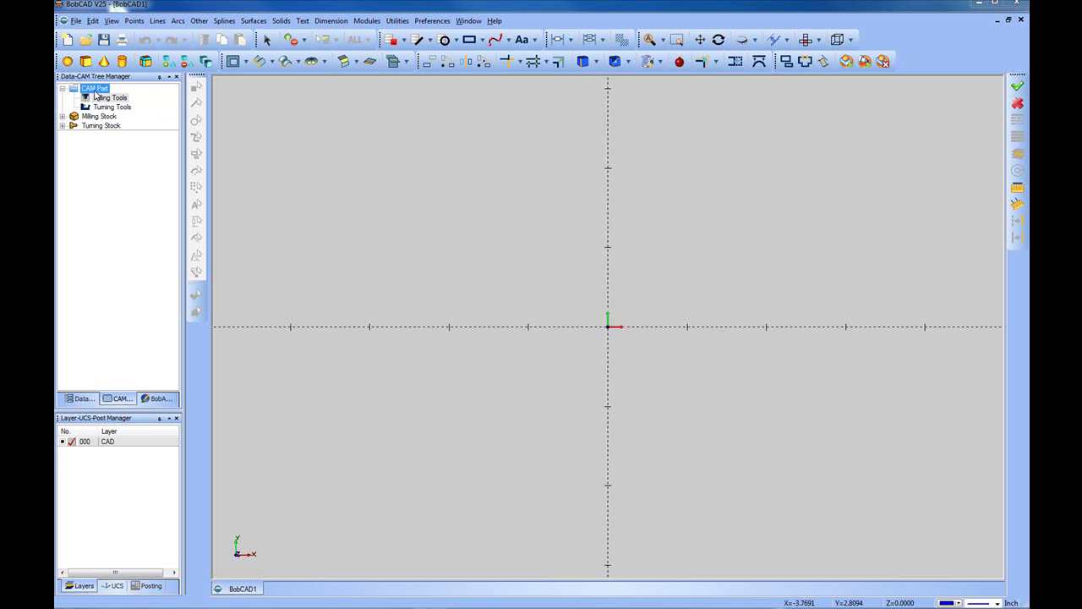
pyautogui.click(98, 97)
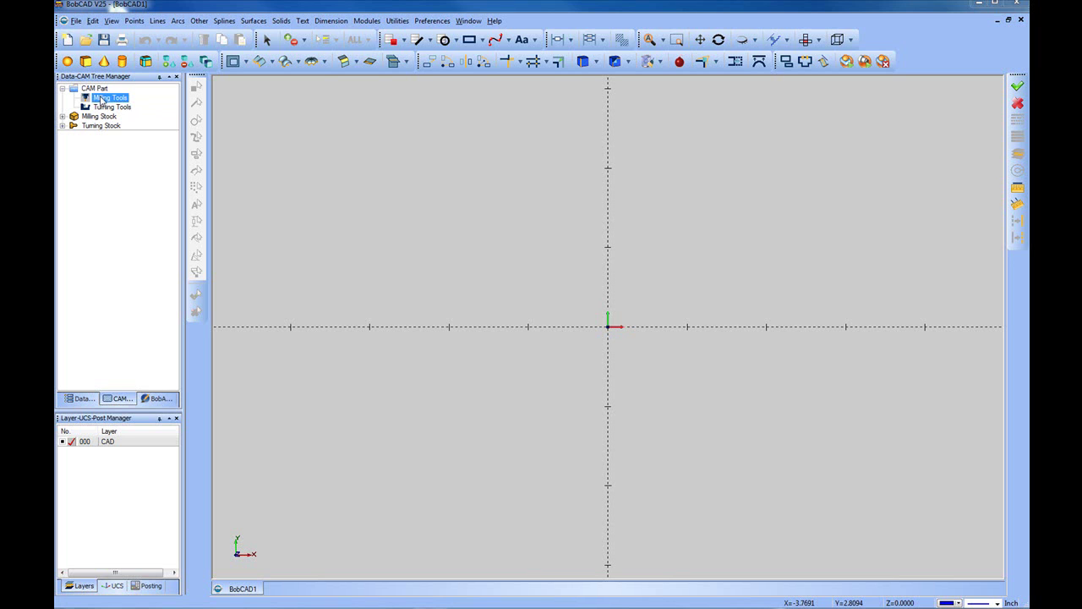
pyautogui.click(93, 90)
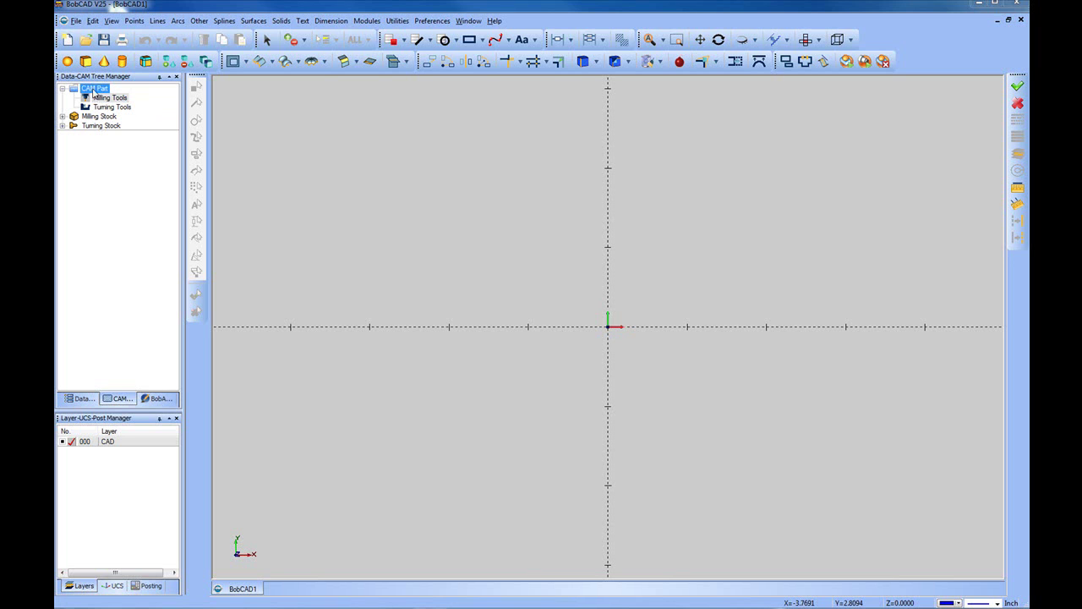
pyautogui.click(107, 98)
pyautogui.rightClick(116, 101)
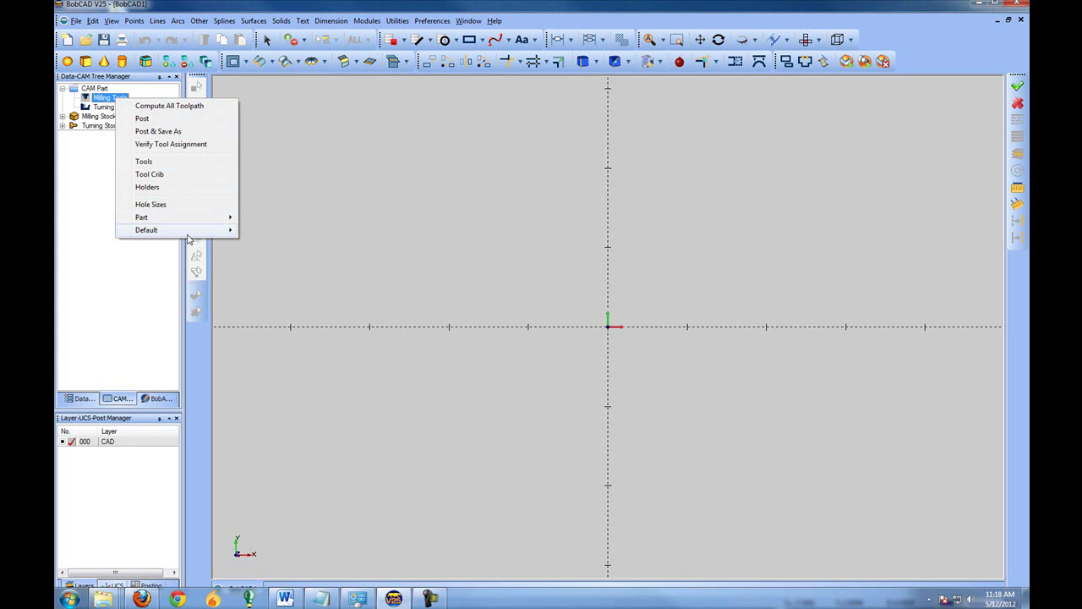
pyautogui.moveTo(188, 232)
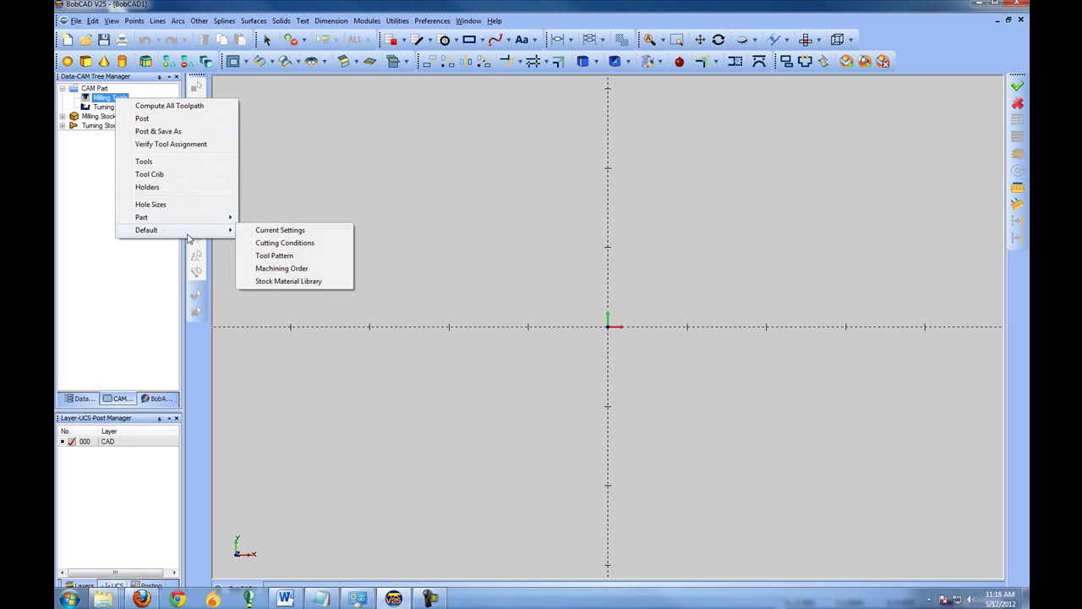
pyautogui.click(319, 285)
pyautogui.moveTo(535, 140); pyautogui.dragTo(595, 108)
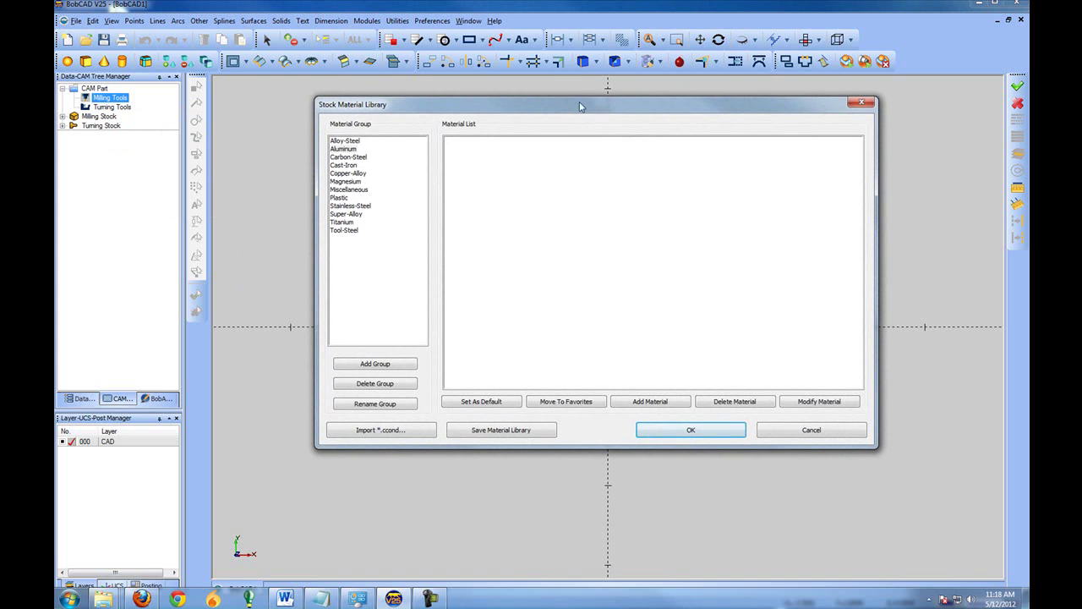
# Browse from Alloy-Steel to the Carbon-Steel group to show Carbon Steel 1006–1015 SFM and chipload values
pyautogui.click(359, 141)
pyautogui.click(348, 157)
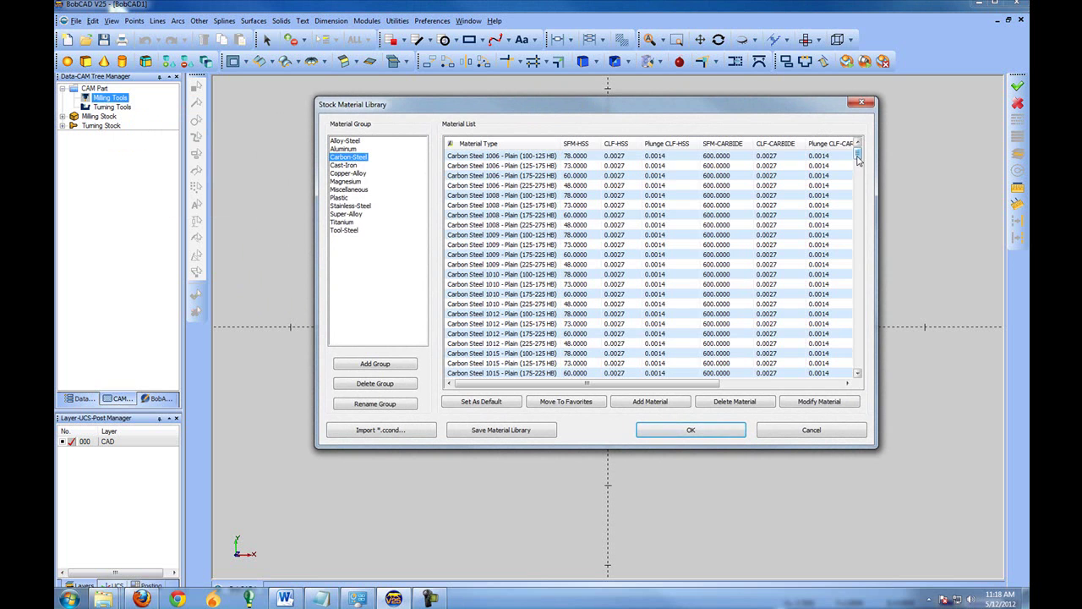
pyautogui.scroll(-1, 859, 162)
pyautogui.moveTo(857, 160); pyautogui.dragTo(796, 134)
pyautogui.moveTo(671, 101); pyautogui.dragTo(715, 117)
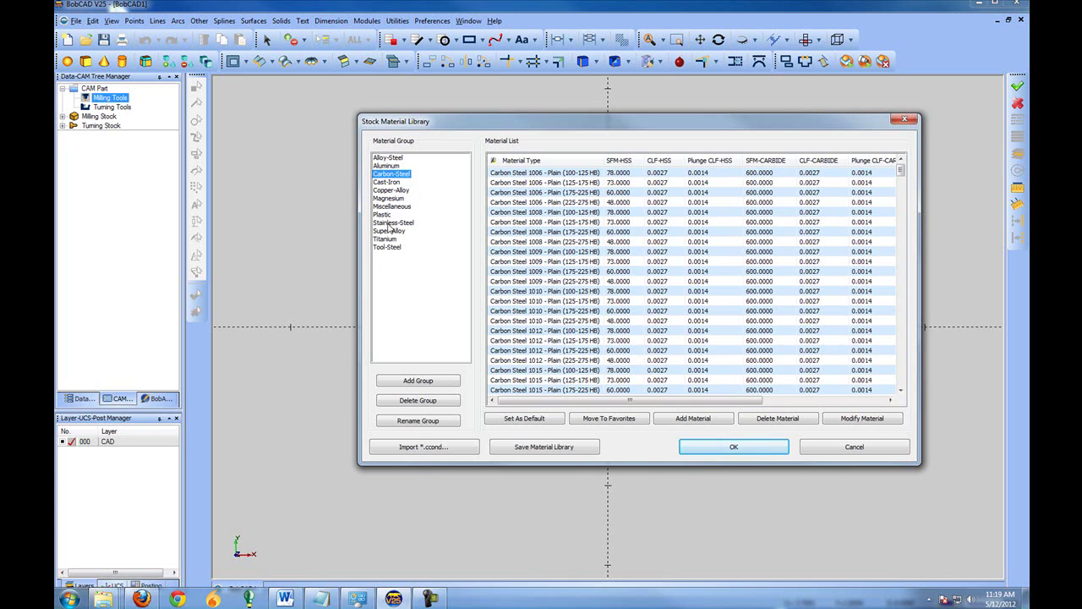
# List the Tool-Steel materials and widen the Material Type column to show full names
pyautogui.click(391, 247)
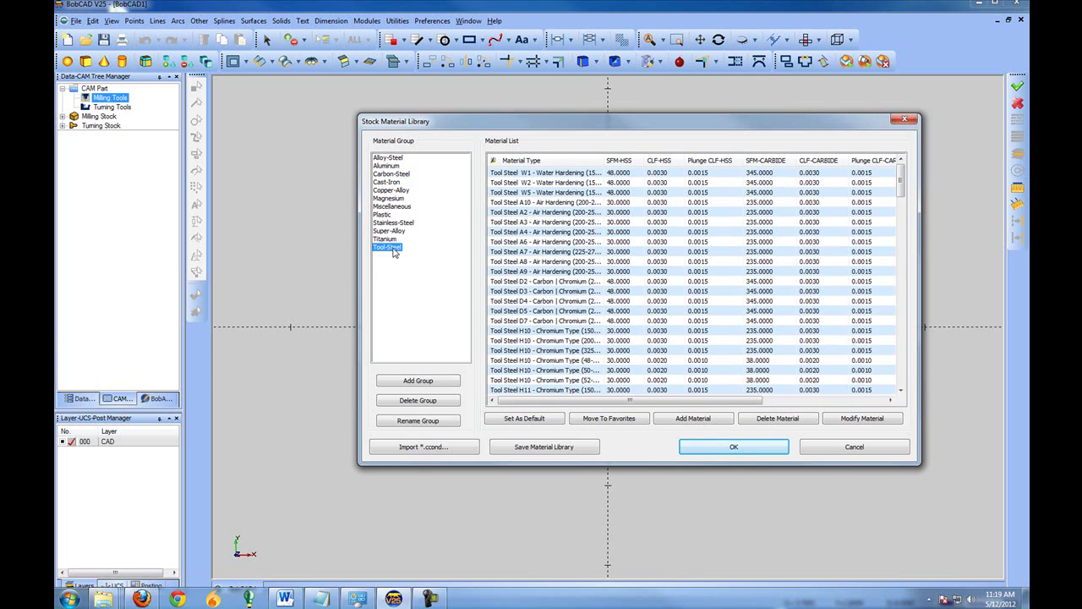
pyautogui.moveTo(603, 159); pyautogui.dragTo(744, 159)
pyautogui.click(632, 174)
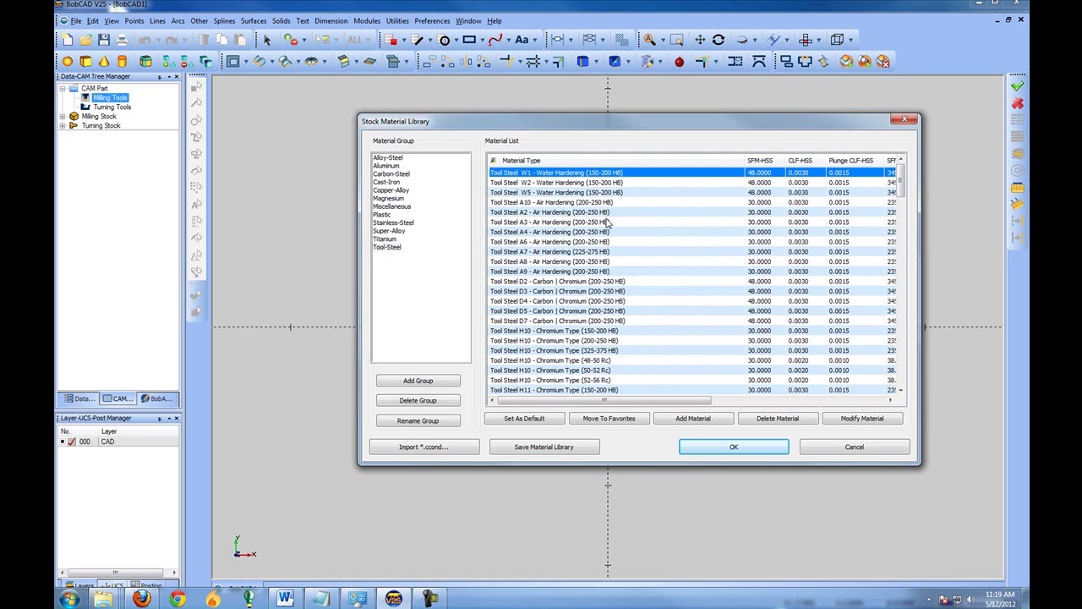
pyautogui.scroll(-7, 600, 245)
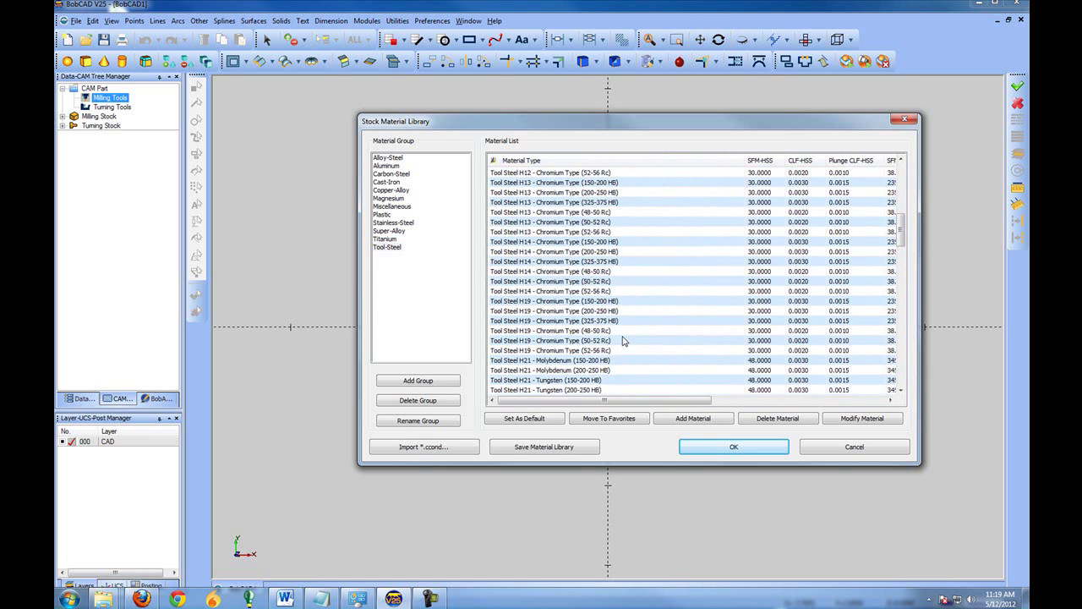
pyautogui.scroll(7, 623, 341)
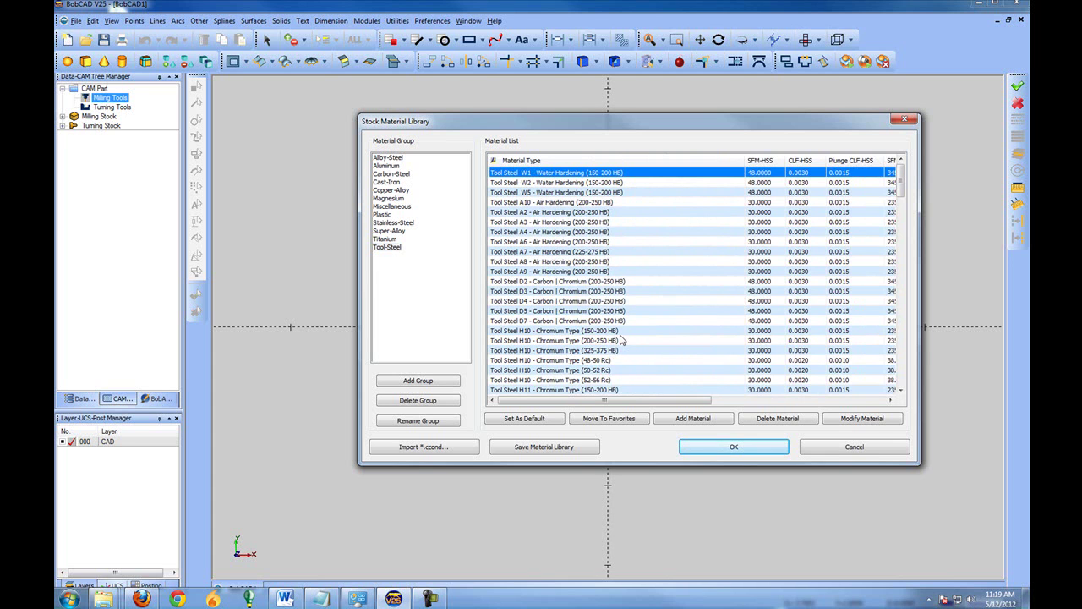
# Make Tool Steel A10 the default stock material, then select Tool Steel A4
pyautogui.click(538, 205)
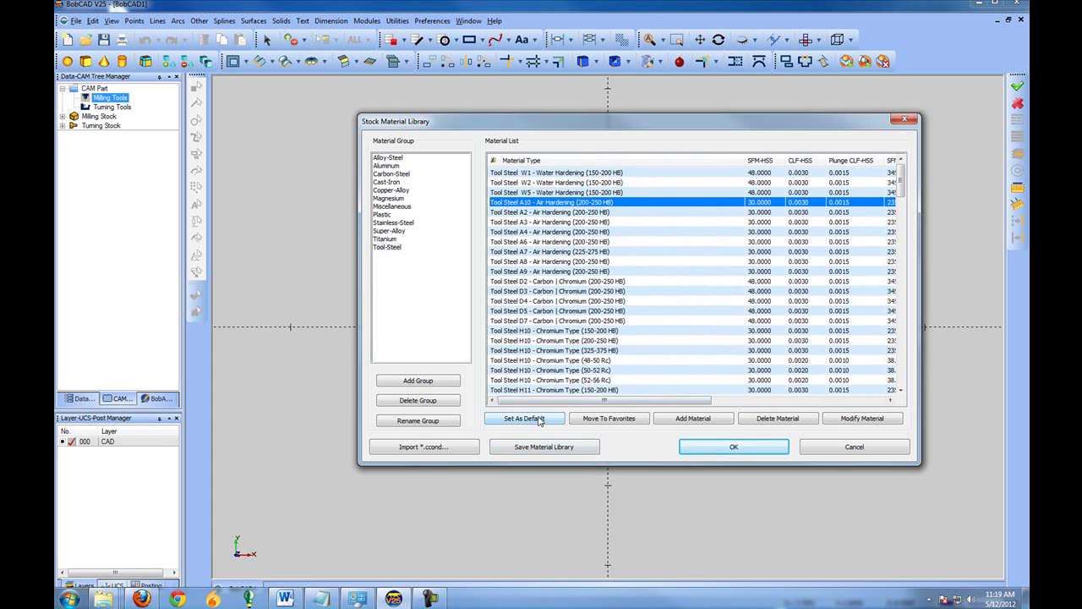
pyautogui.click(538, 420)
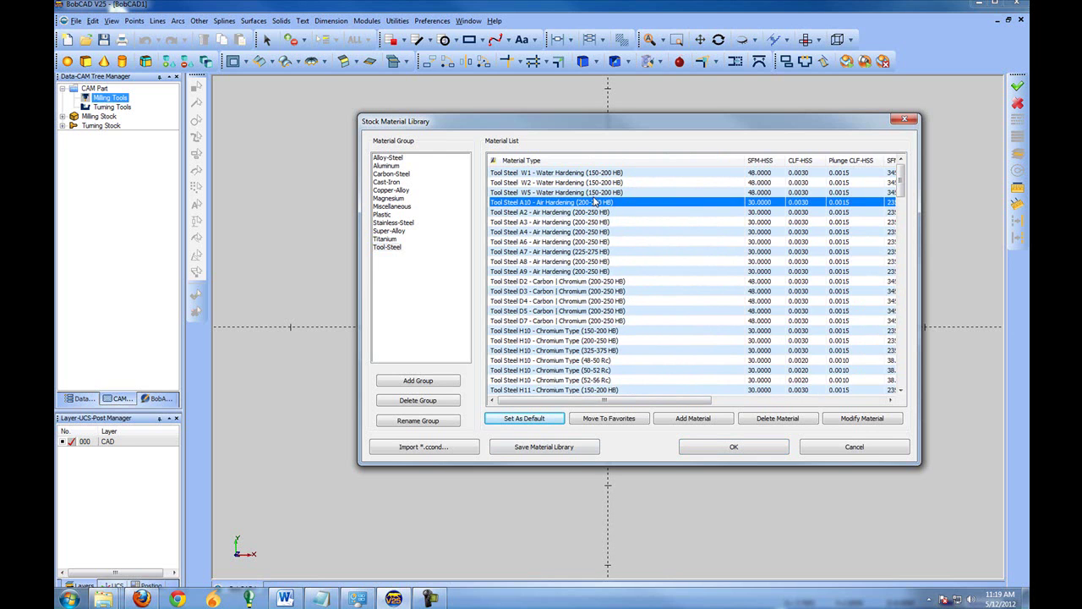
pyautogui.click(616, 420)
pyautogui.click(565, 232)
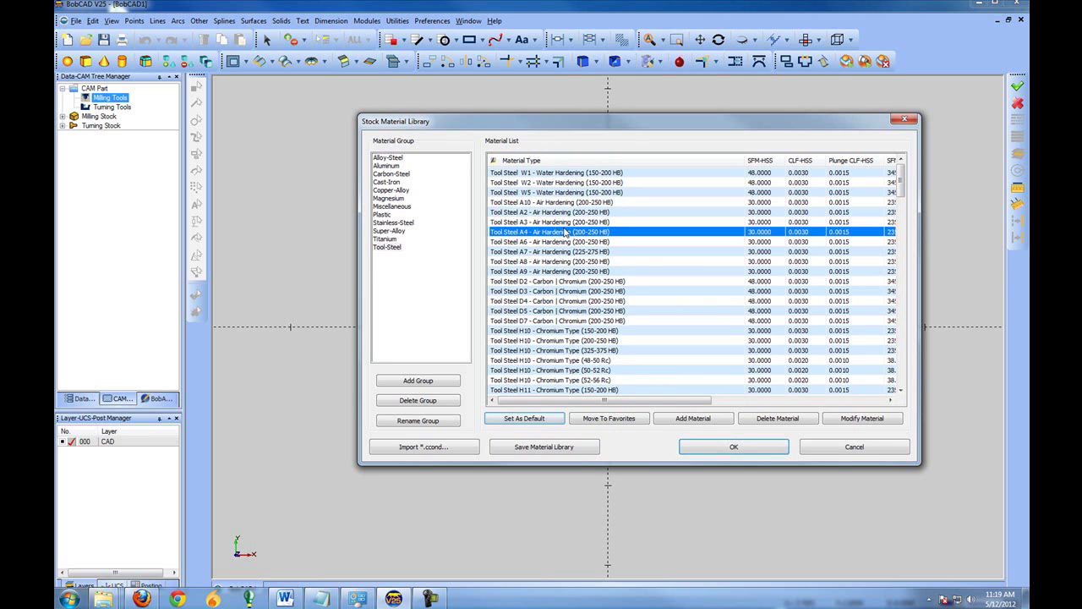
# Add Tool Steel A4 and Cast Alum 201.0-T4 (95 HB) to the Favorites group
pyautogui.click(609, 421)
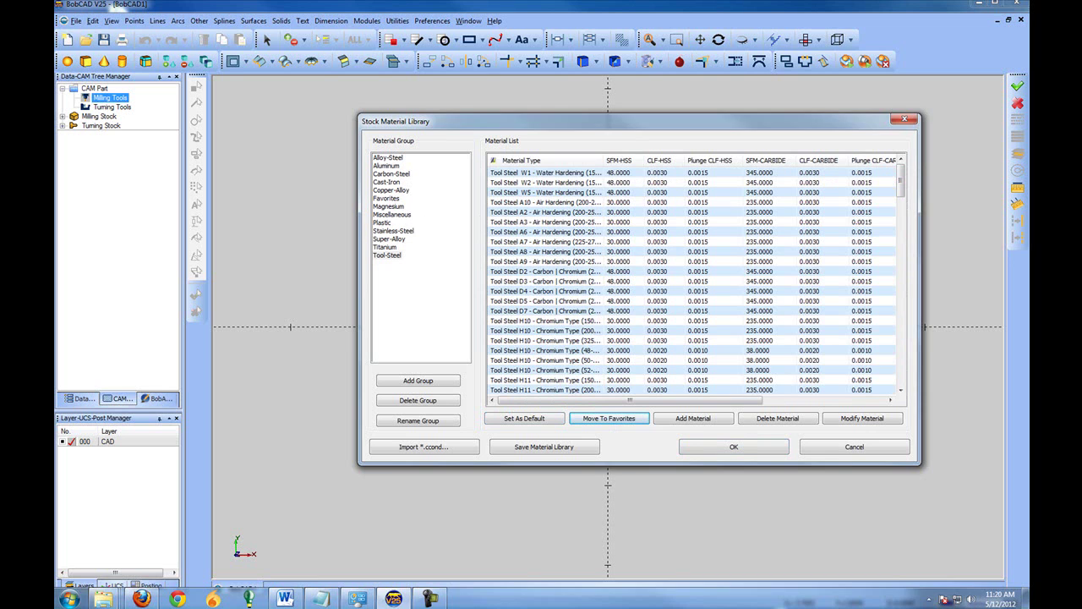
pyautogui.click(388, 198)
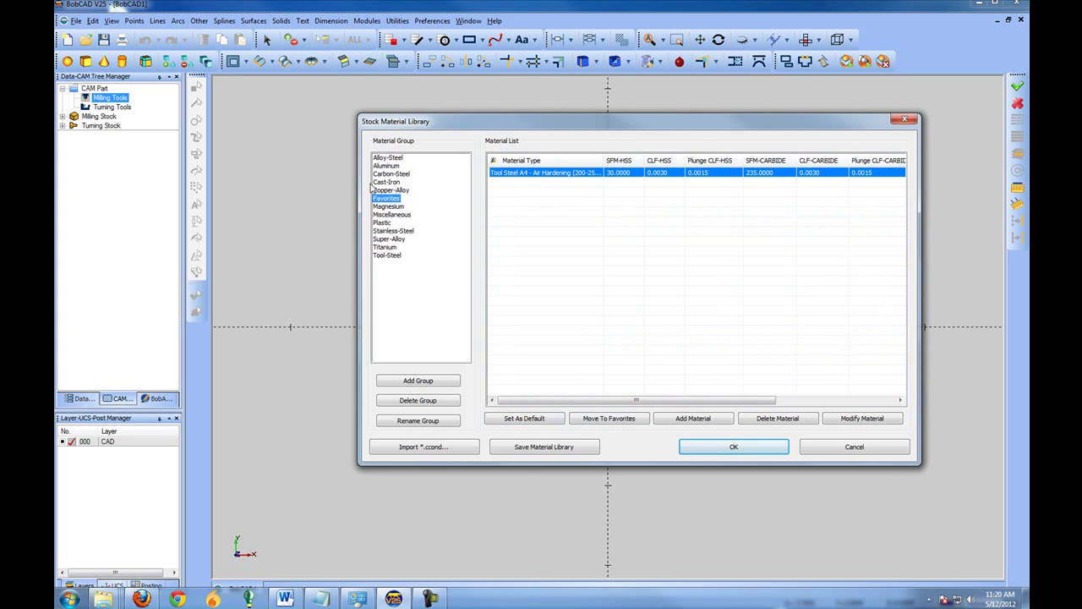
pyautogui.click(386, 167)
pyautogui.click(525, 174)
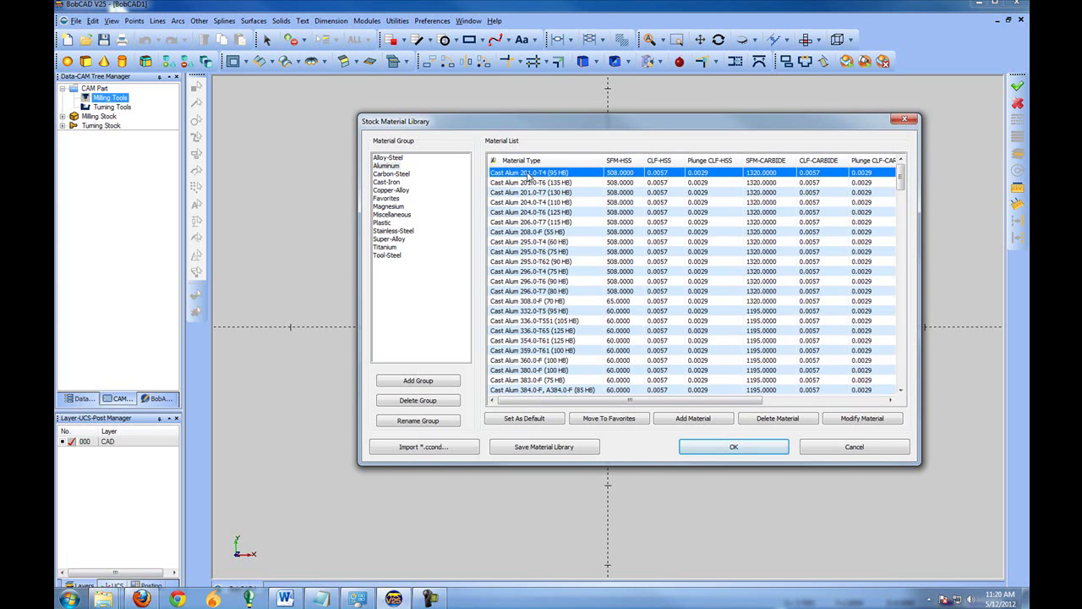
pyautogui.click(610, 420)
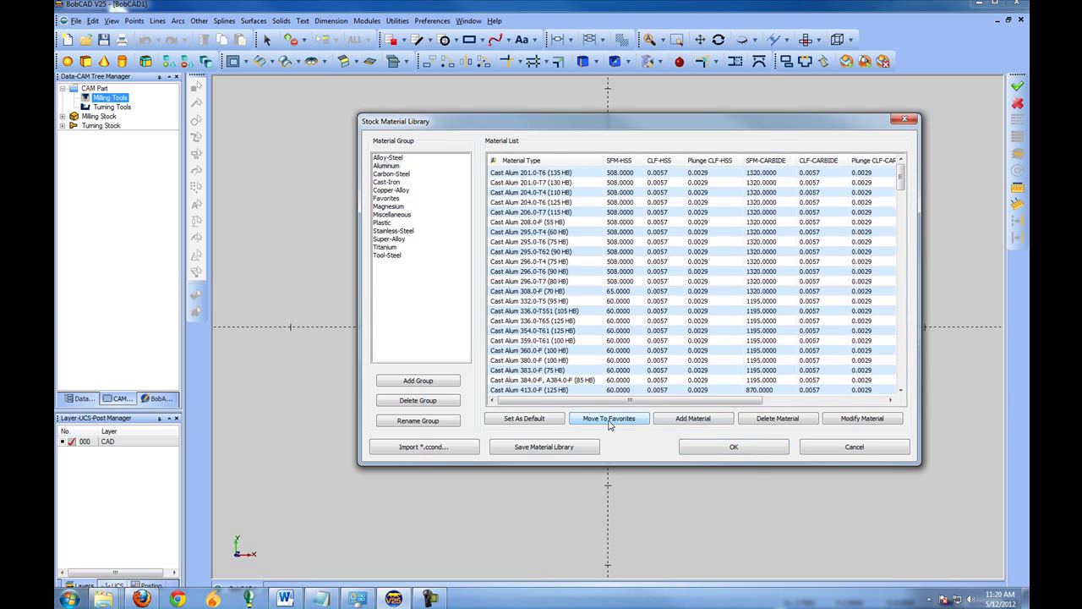
pyautogui.click(391, 199)
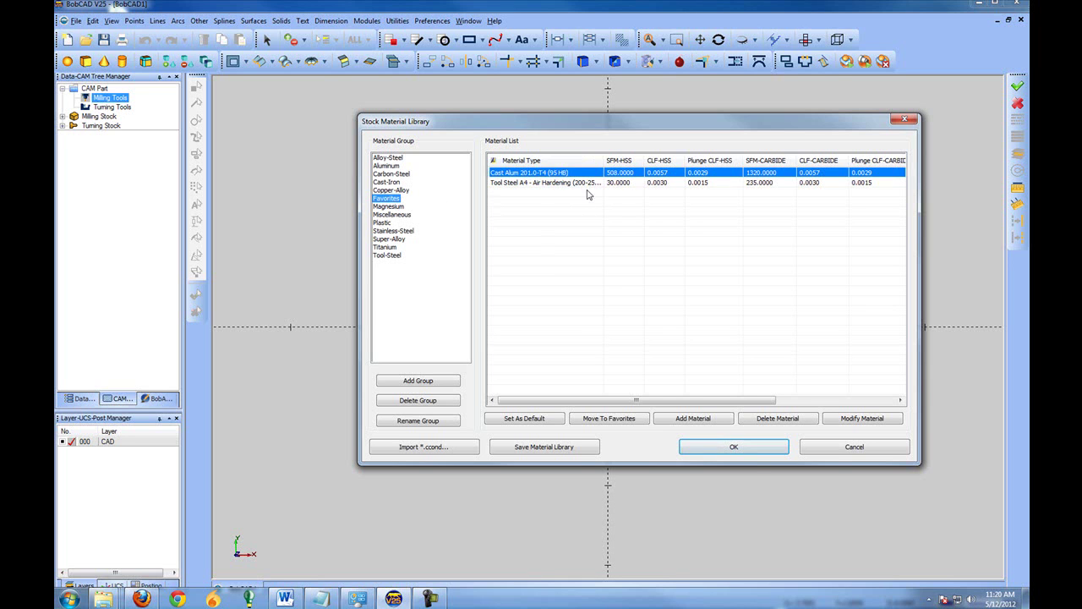
# Revisit Aluminum, then select Tool Steel A4 in the Favorites group
pyautogui.click(386, 167)
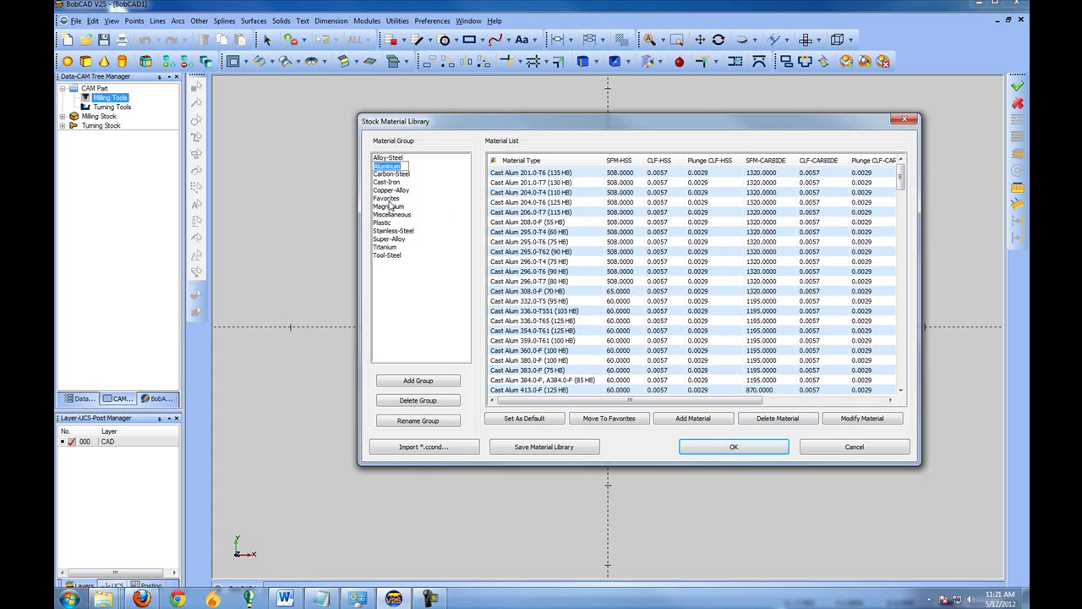
pyautogui.click(388, 200)
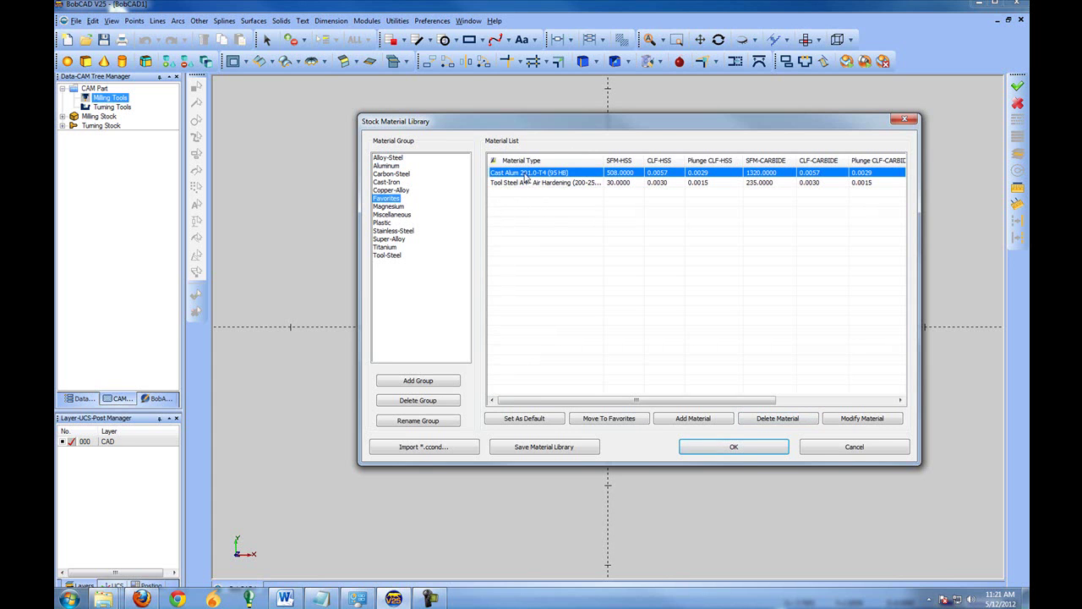
pyautogui.click(533, 183)
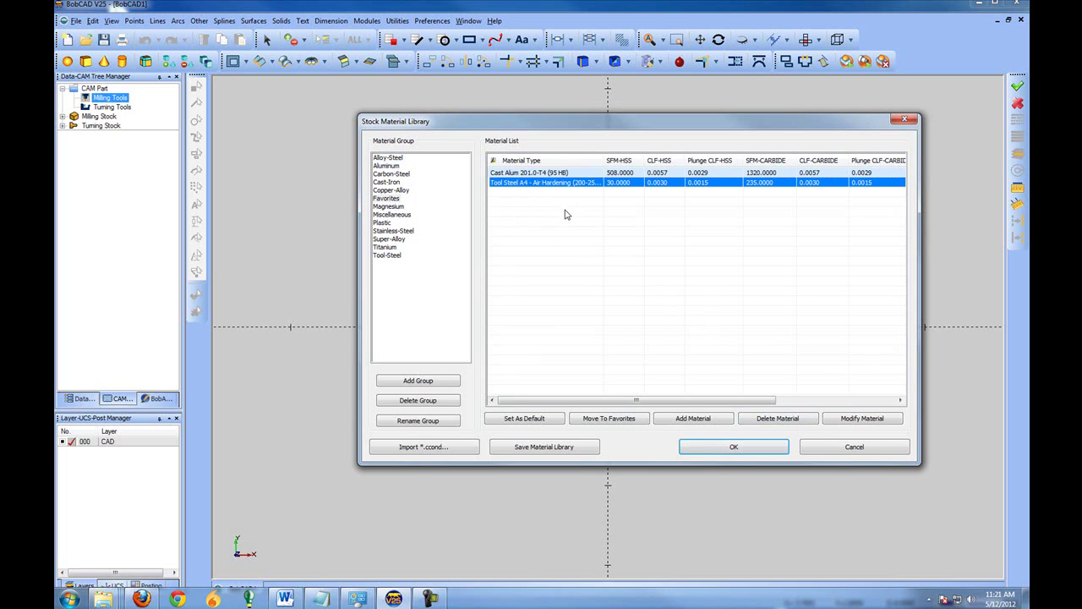
pyautogui.click(891, 420)
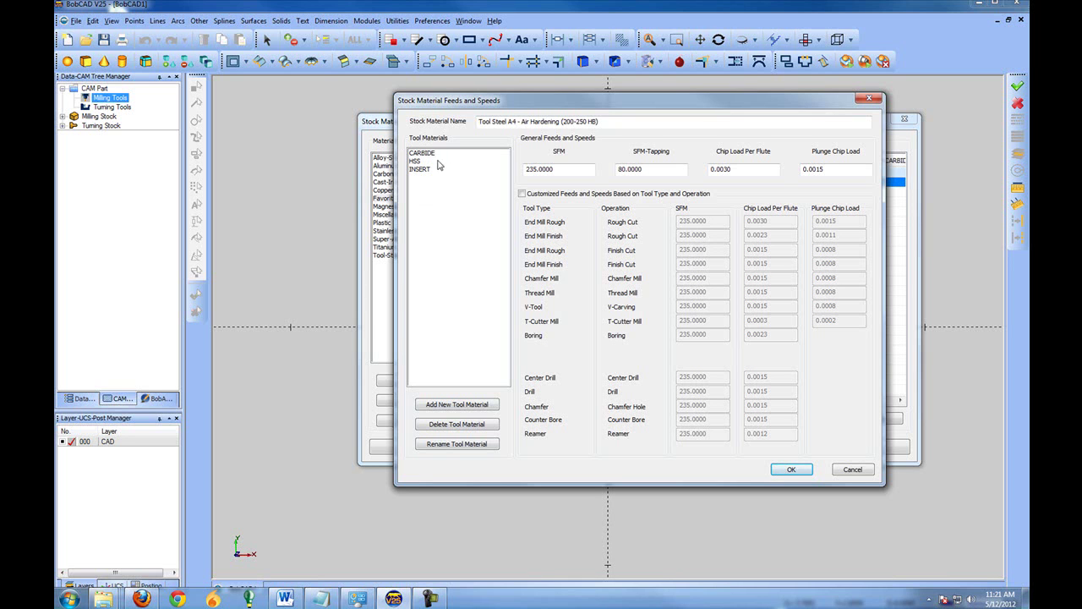
pyautogui.click(430, 155)
pyautogui.click(419, 160)
pyautogui.click(421, 169)
pyautogui.click(424, 153)
pyautogui.moveTo(565, 169); pyautogui.dragTo(488, 171)
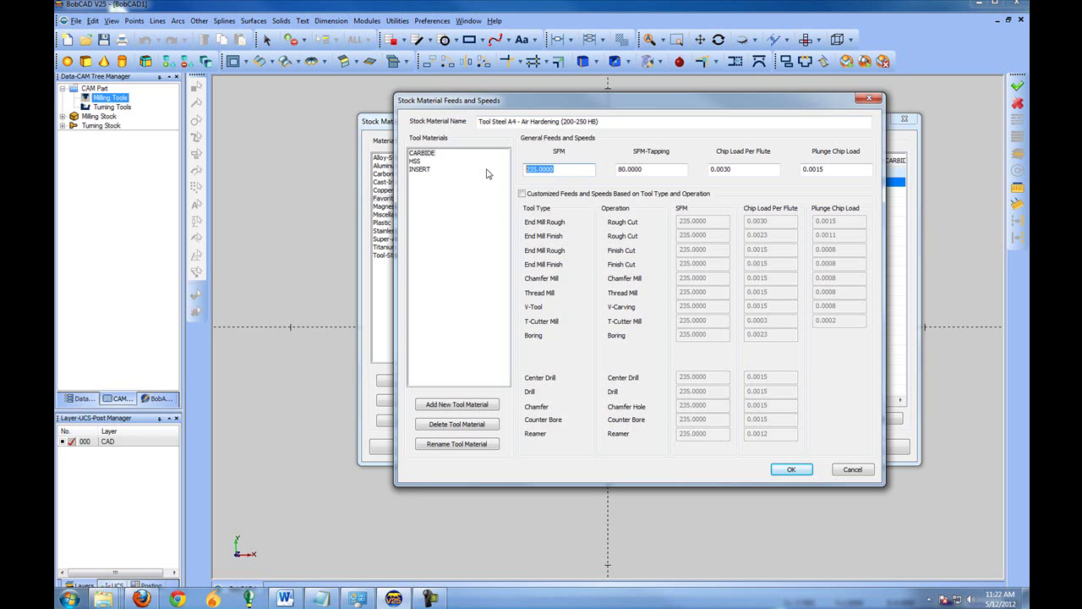
pyautogui.click(655, 168)
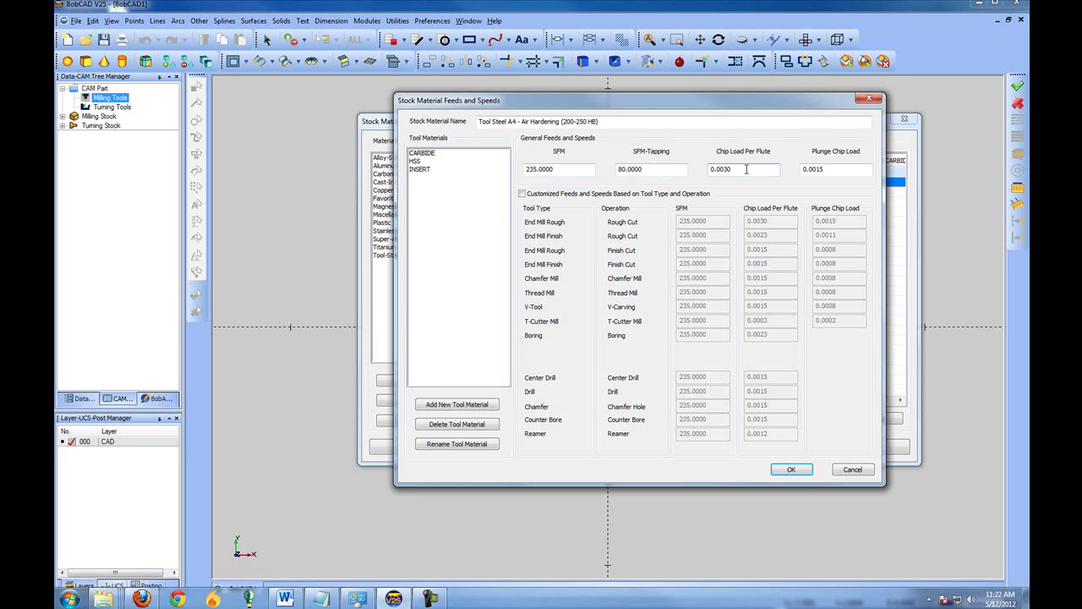
pyautogui.press('Tab')
pyautogui.click(772, 168)
# Toggle Tool Steel A4's customized per-tool feeds and speeds on, then off, confirming the discard
pyautogui.click(522, 194)
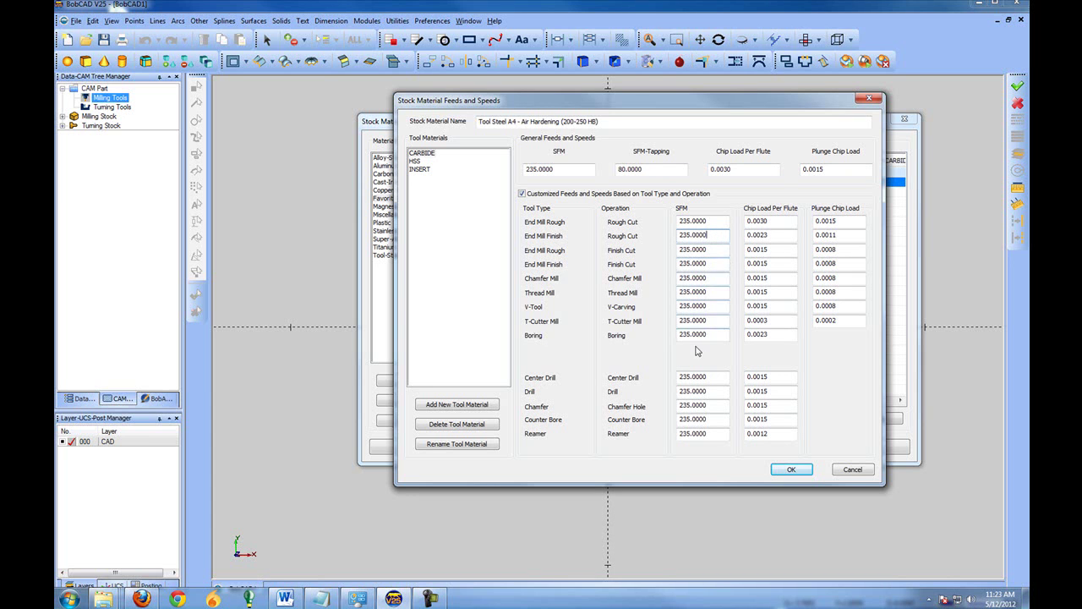
pyautogui.click(523, 194)
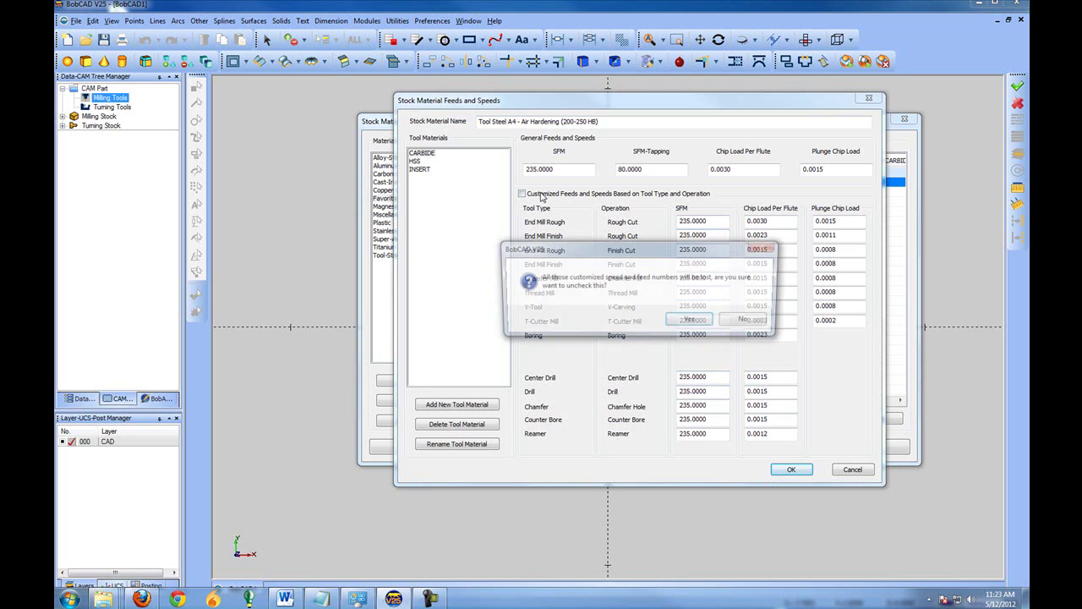
pyautogui.click(689, 322)
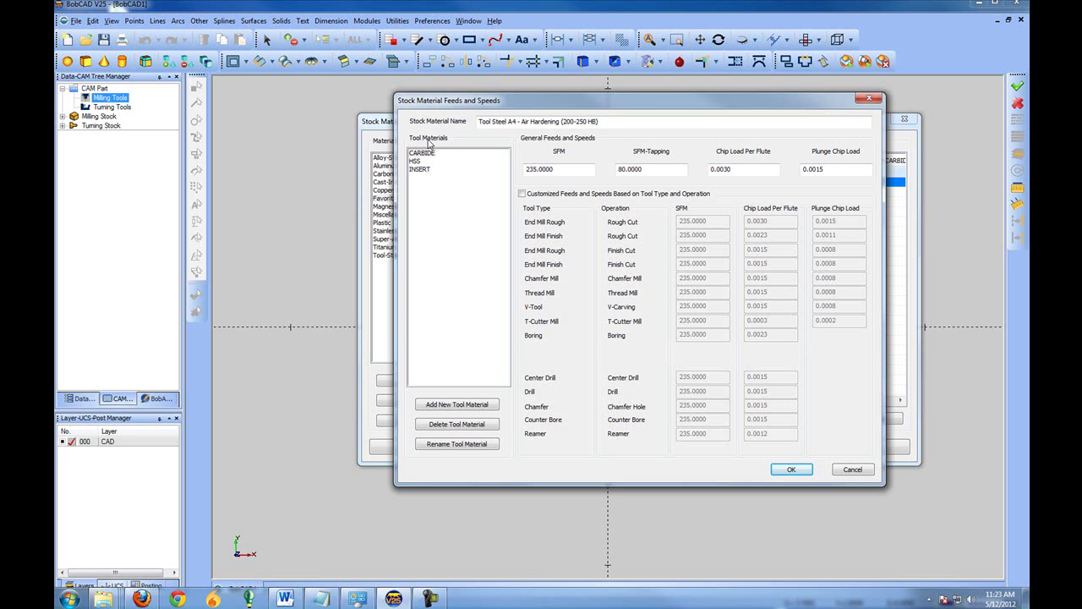
# Abandon adding a new tool material and accept Tool Steel A4's feeds and speeds
pyautogui.click(459, 406)
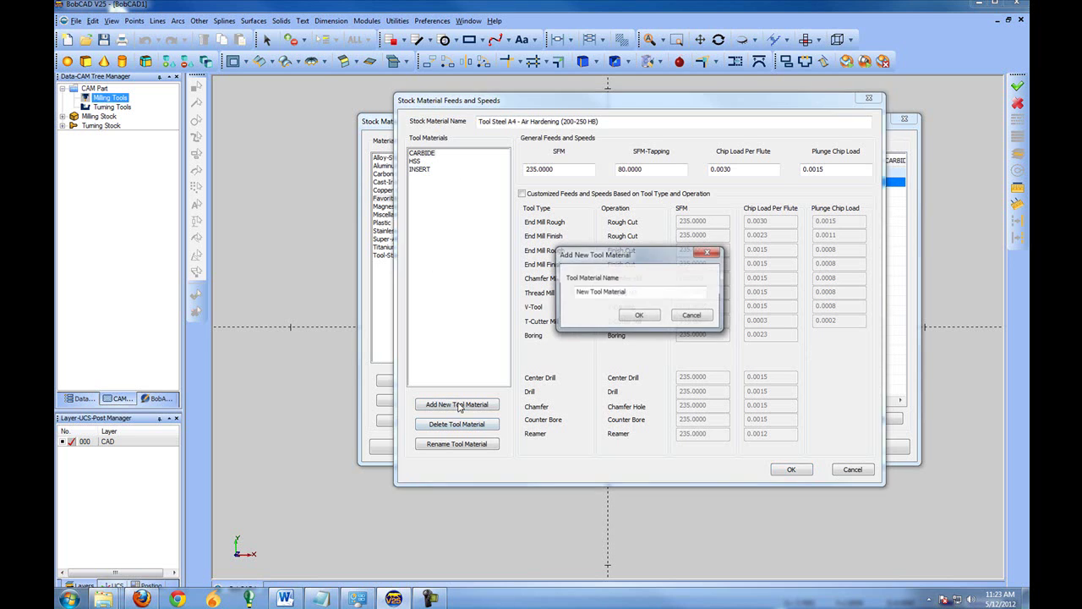
pyautogui.moveTo(627, 297); pyautogui.dragTo(583, 287)
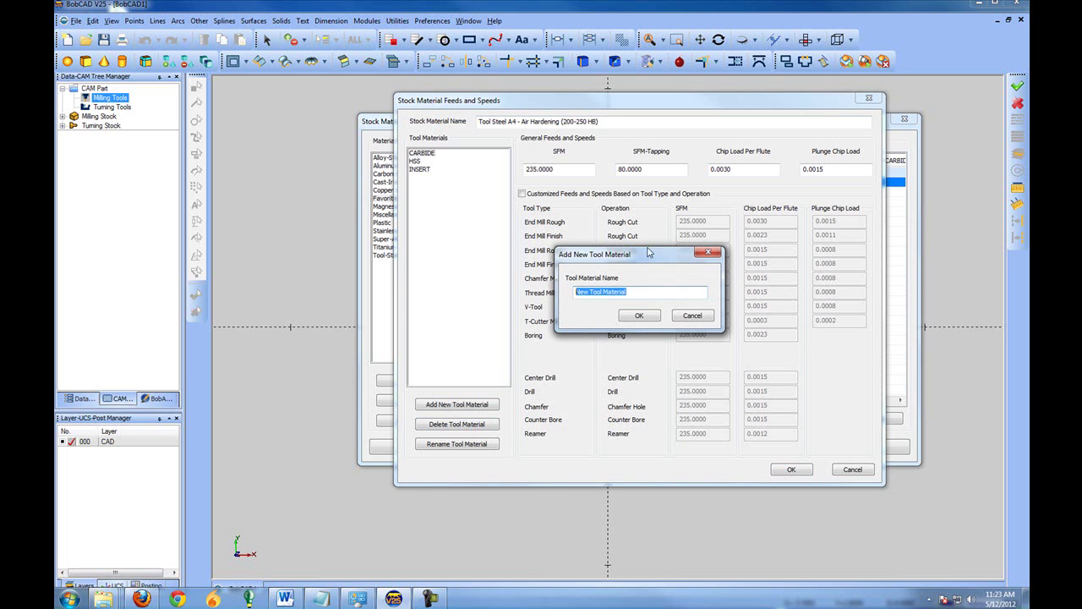
pyautogui.click(693, 318)
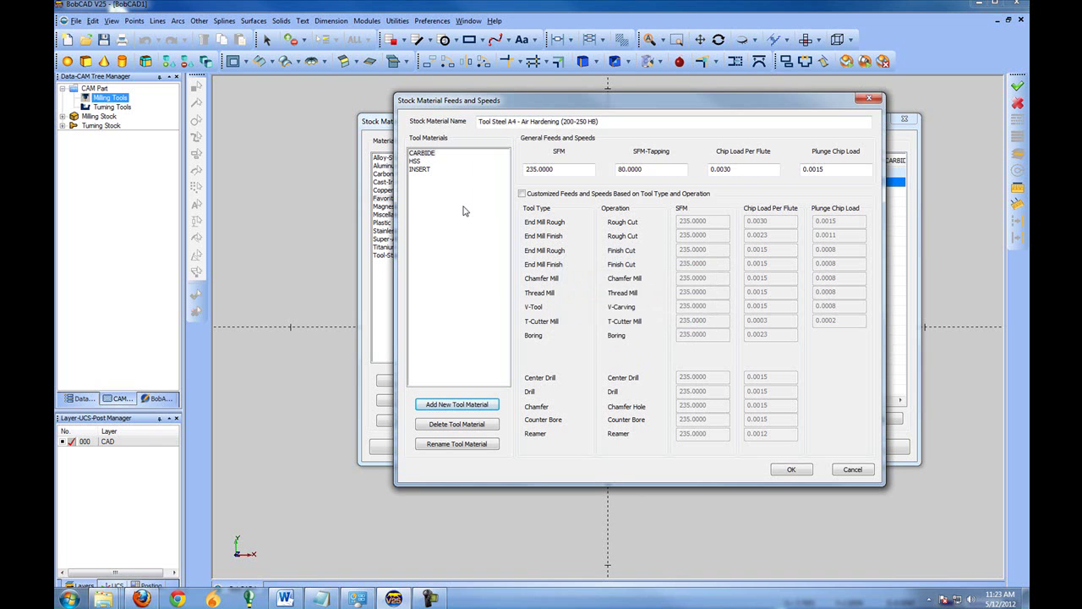
pyautogui.click(791, 470)
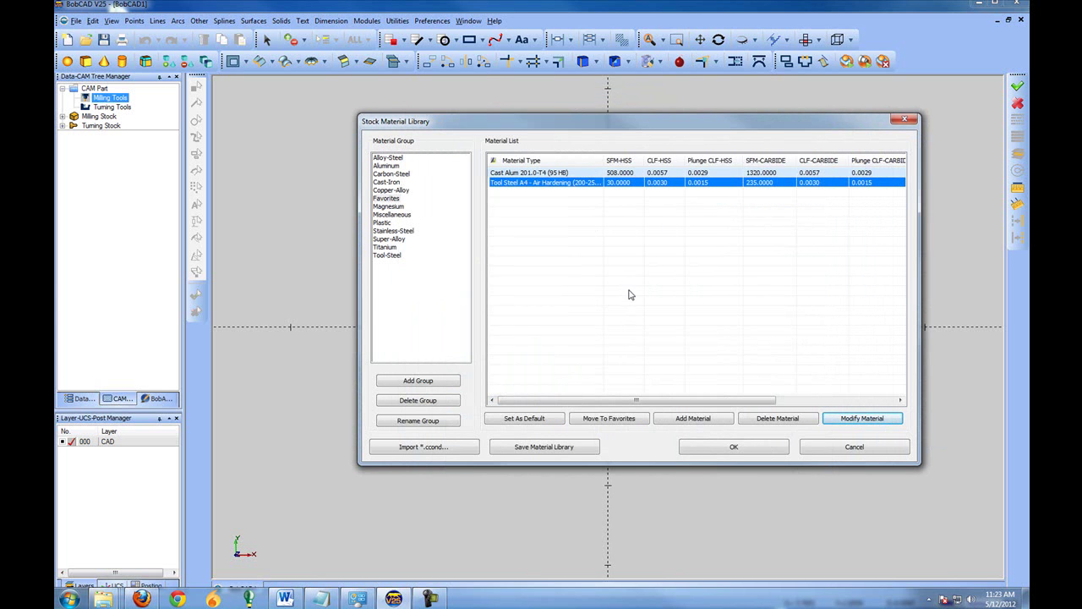
# Create a stock material named 'Custom Material' using HSS with customized per-tool feeds and speeds
pyautogui.click(698, 418)
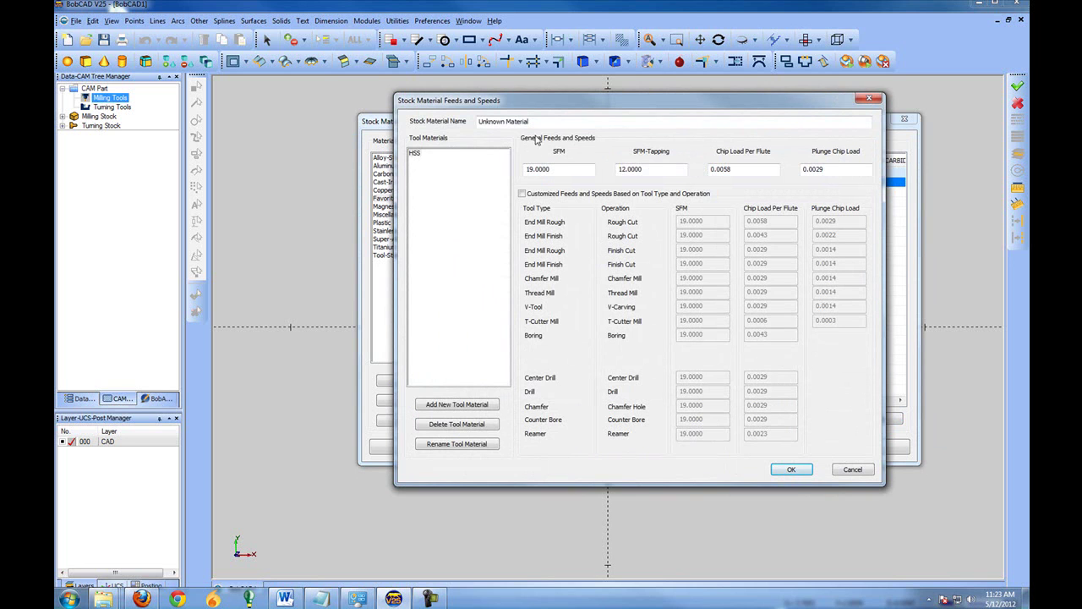
pyautogui.moveTo(549, 121); pyautogui.dragTo(471, 119)
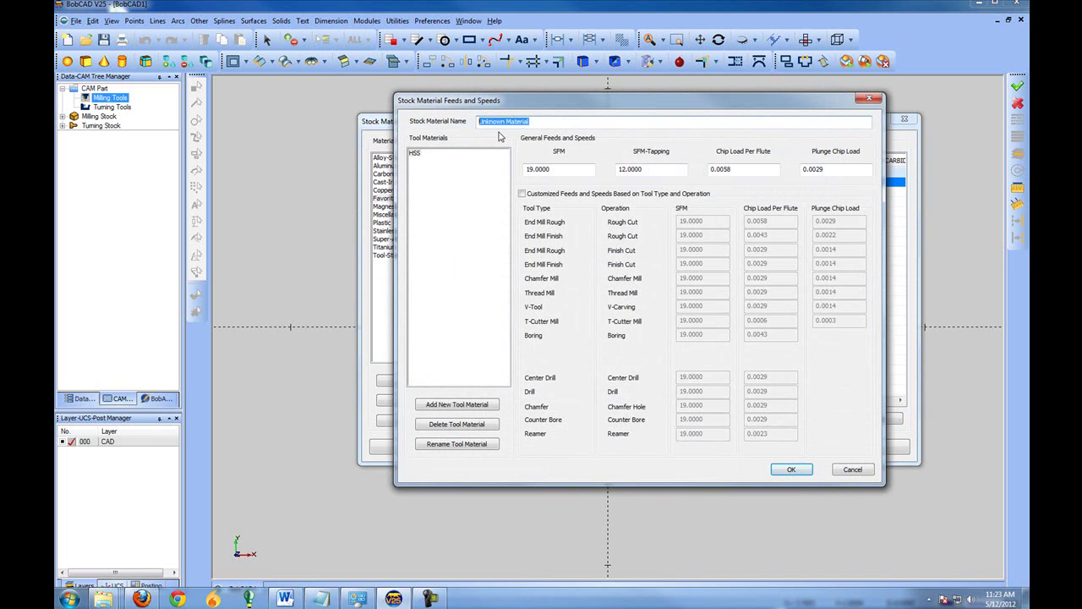
pyautogui.write('Custom Material')
pyautogui.press('Tab')
pyautogui.click(420, 155)
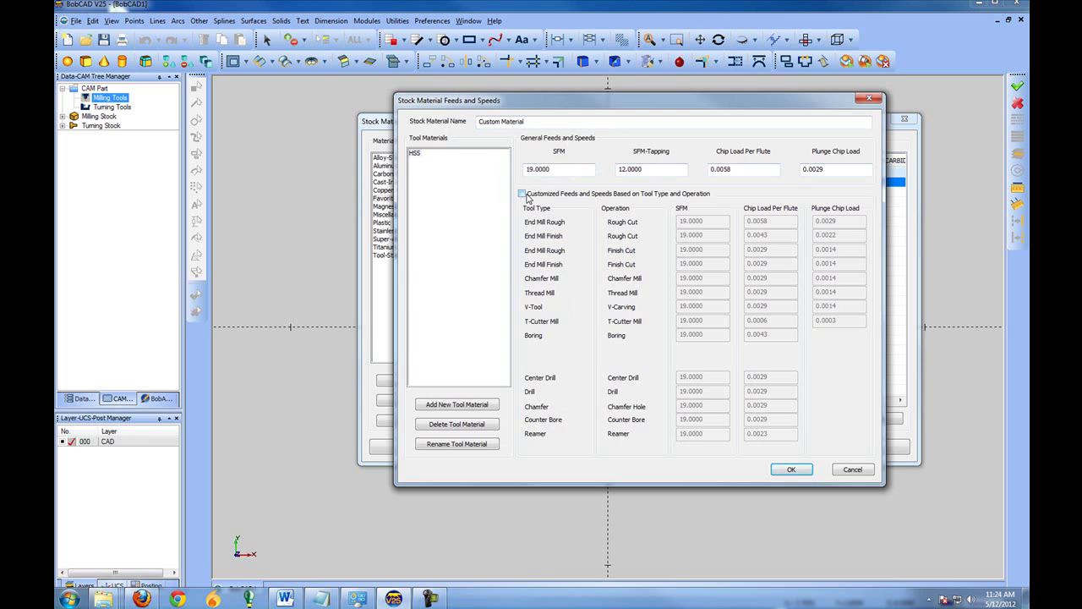
pyautogui.click(522, 194)
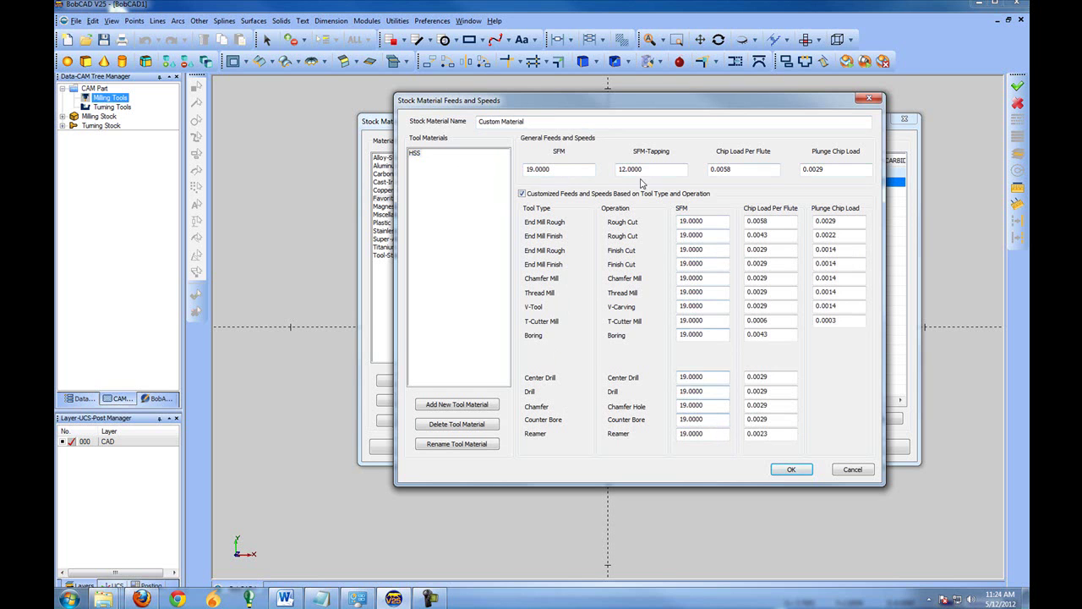
pyautogui.click(791, 469)
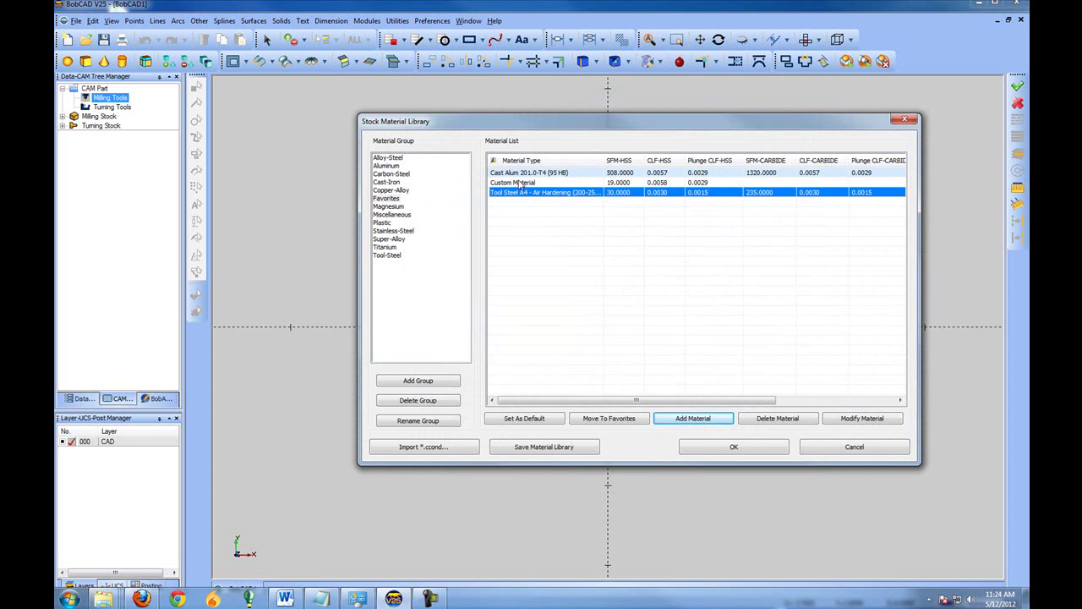
# Select Custom Material in the list, close the library, and select the Milling Stock item
pyautogui.click(521, 185)
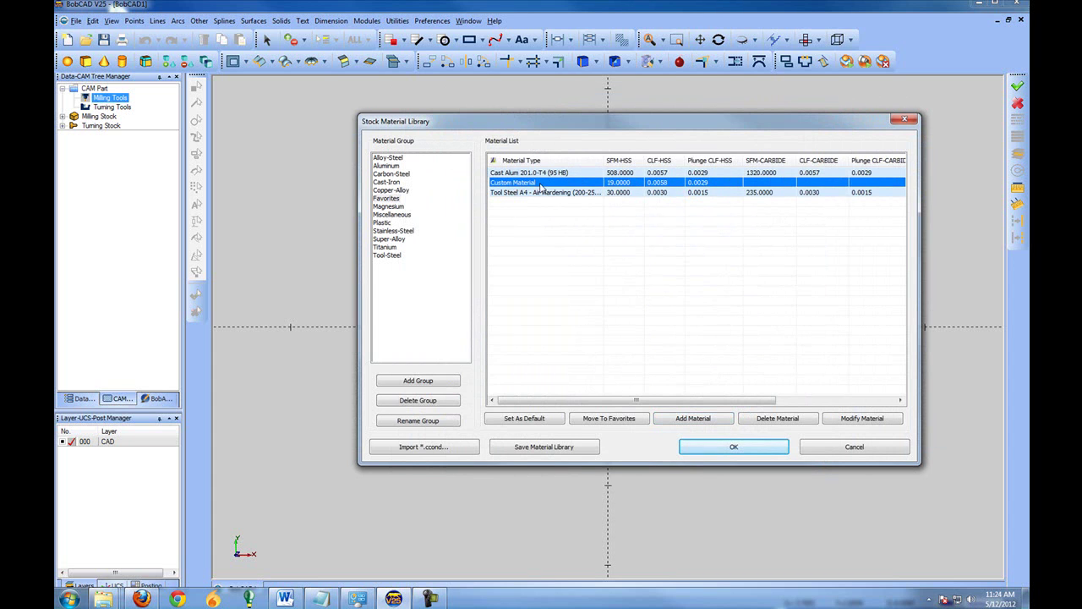
pyautogui.click(732, 450)
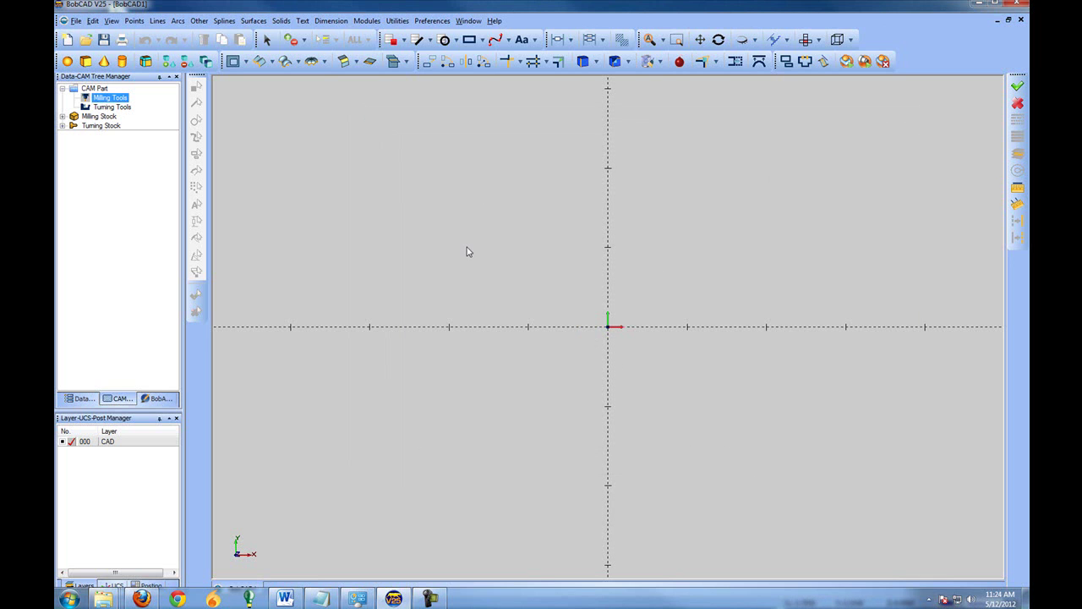
pyautogui.click(100, 116)
# Replace the milling stock's Wrought Alum 6066-T6 with Custom Material from the Favorites group
pyautogui.click(62, 117)
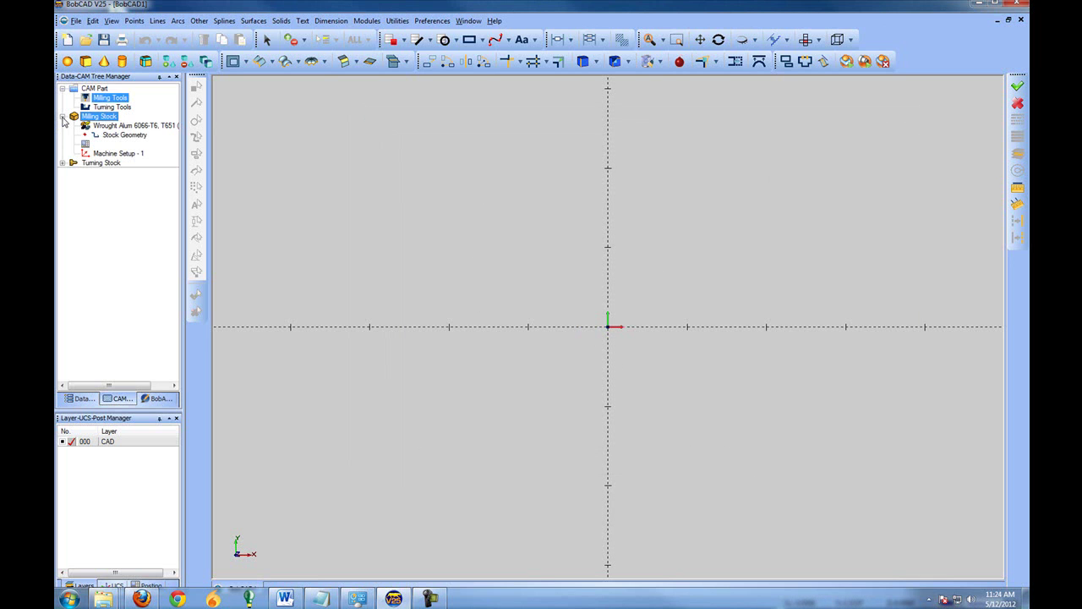
pyautogui.click(129, 129)
pyautogui.rightClick(137, 128)
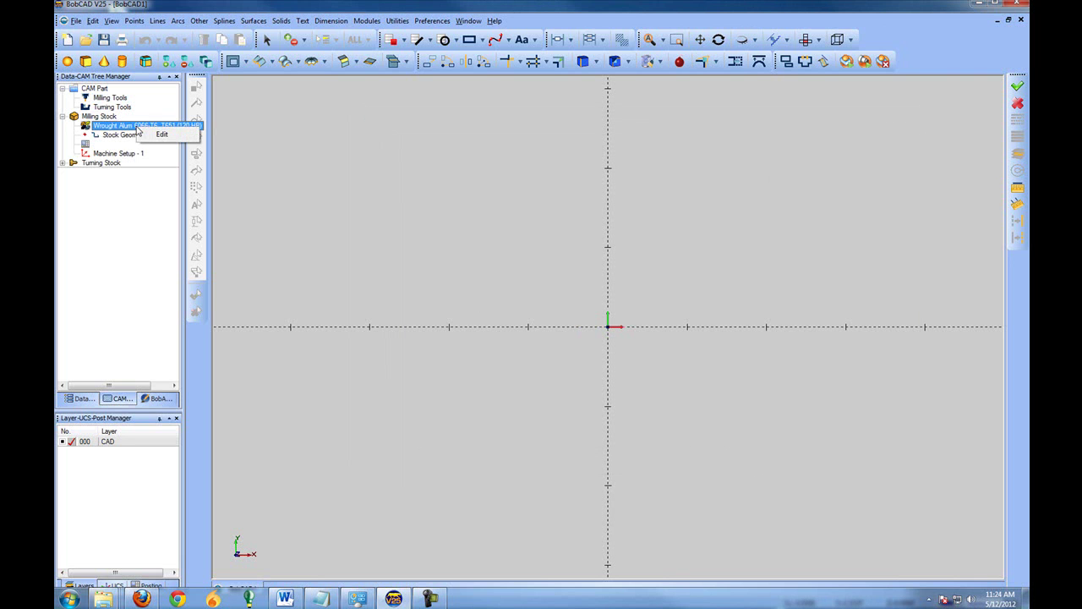
pyautogui.click(163, 135)
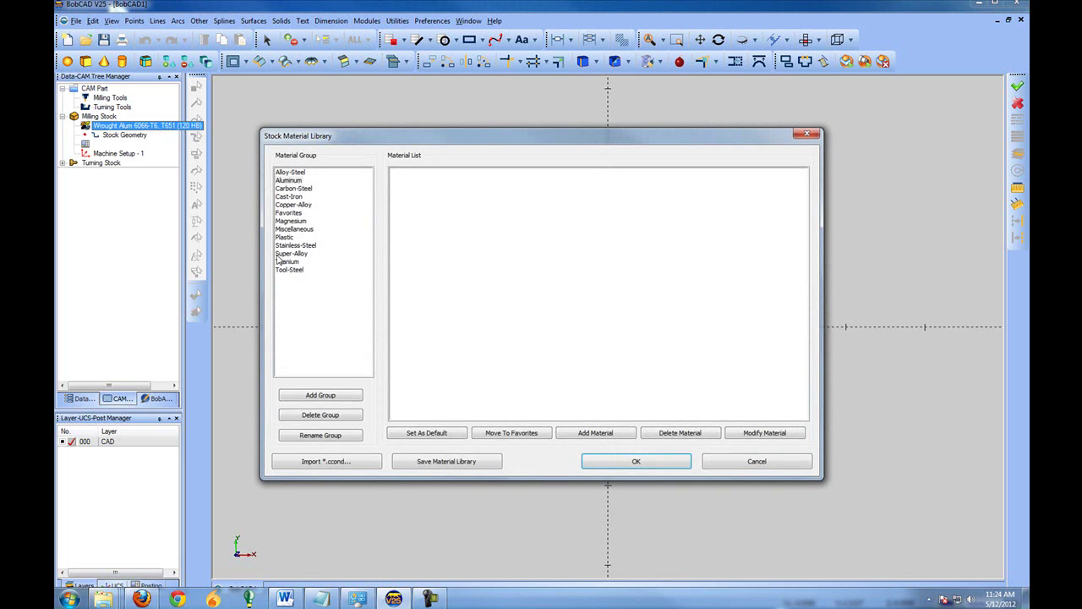
pyautogui.click(291, 214)
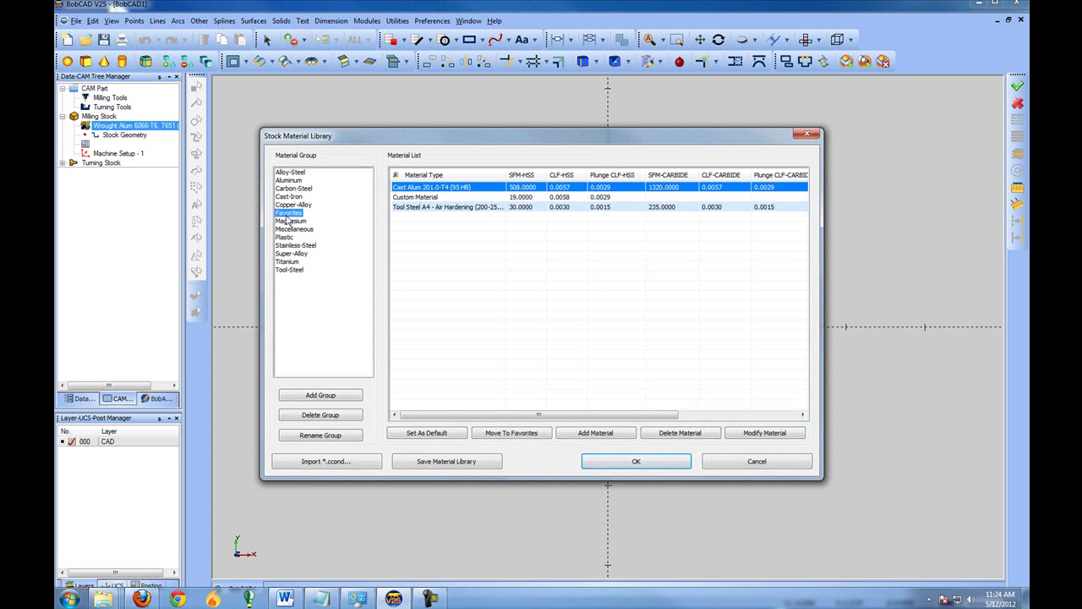
pyautogui.click(417, 197)
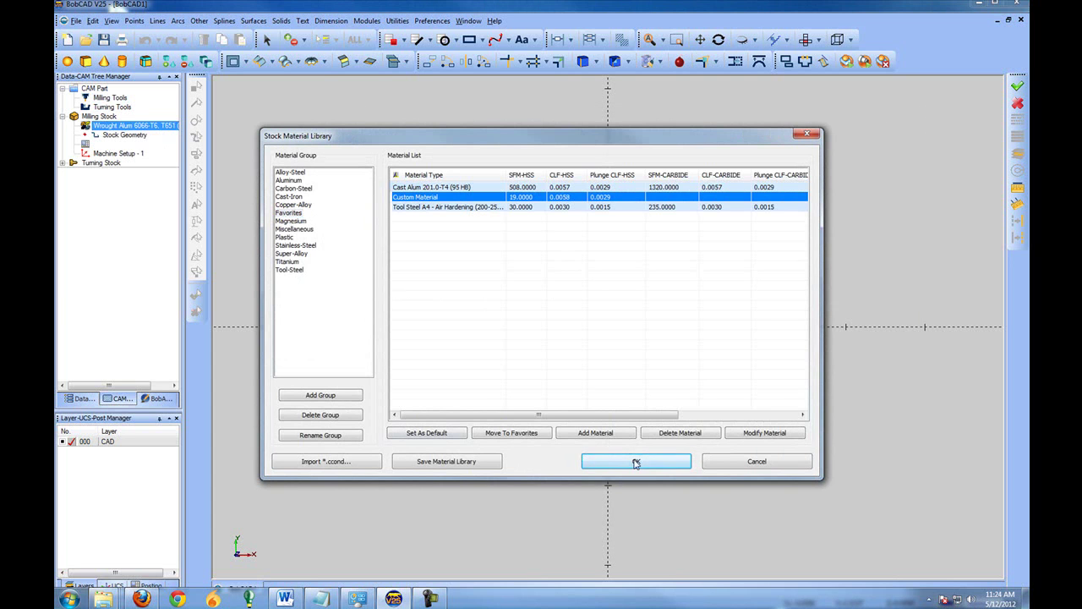
pyautogui.click(658, 467)
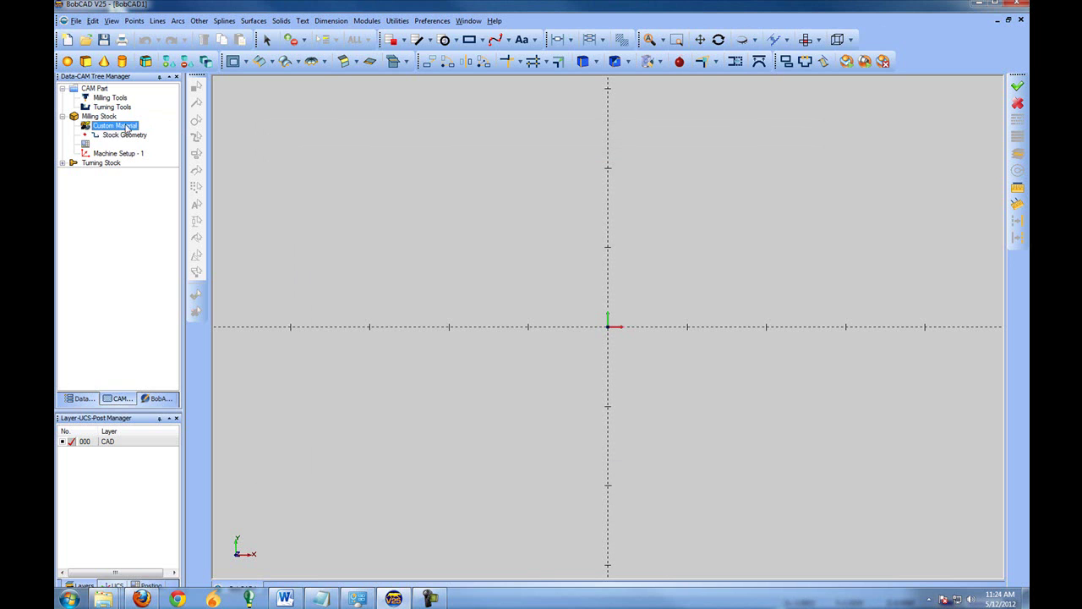
# Open the default Stock Material Library from the Milling Tools context menu
pyautogui.rightClick(125, 99)
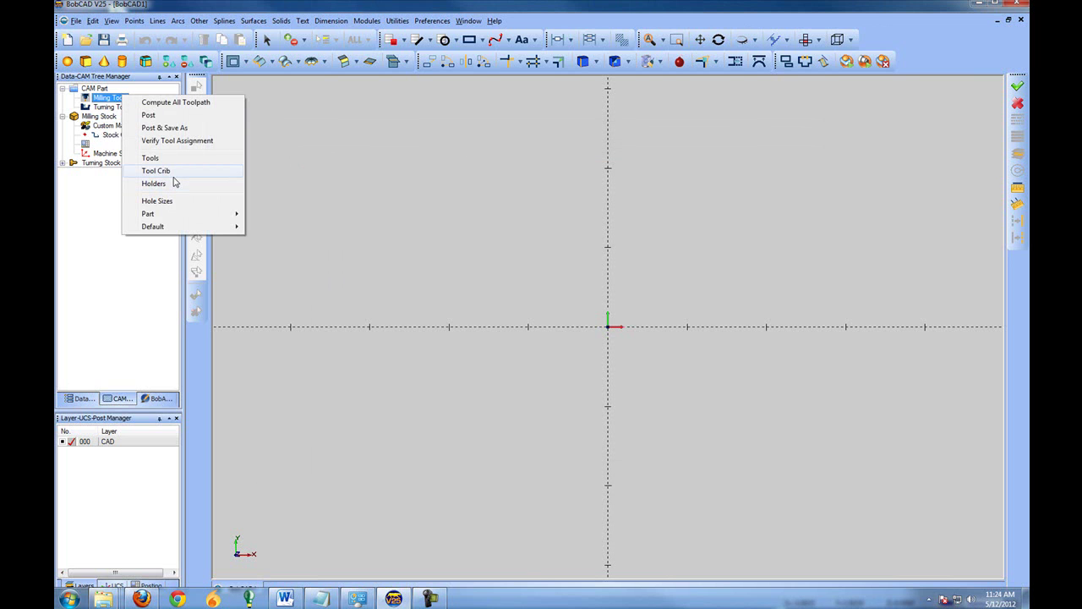
pyautogui.moveTo(178, 228)
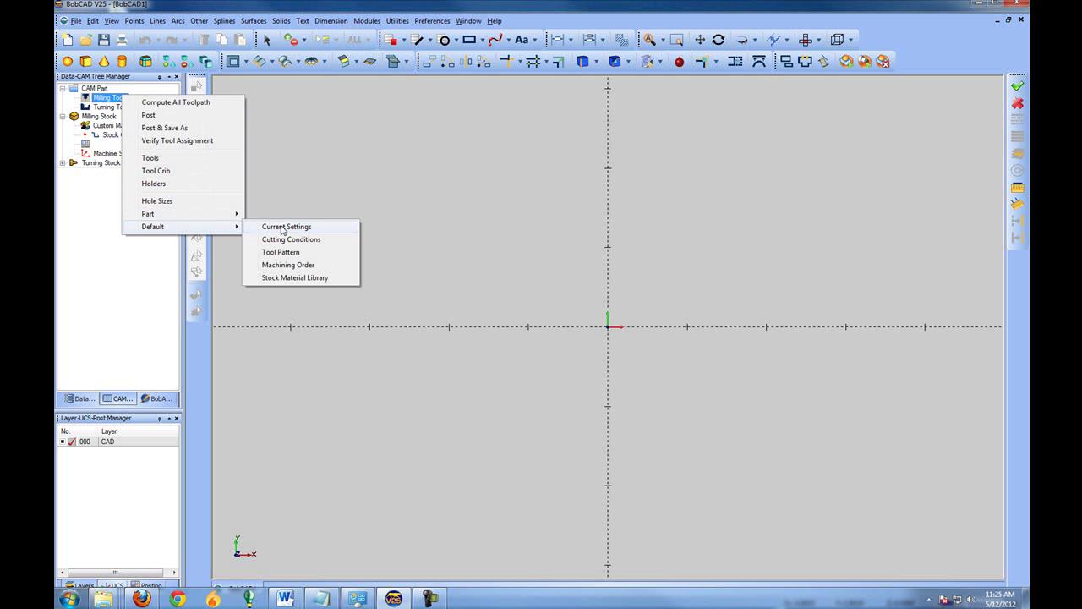
pyautogui.click(307, 277)
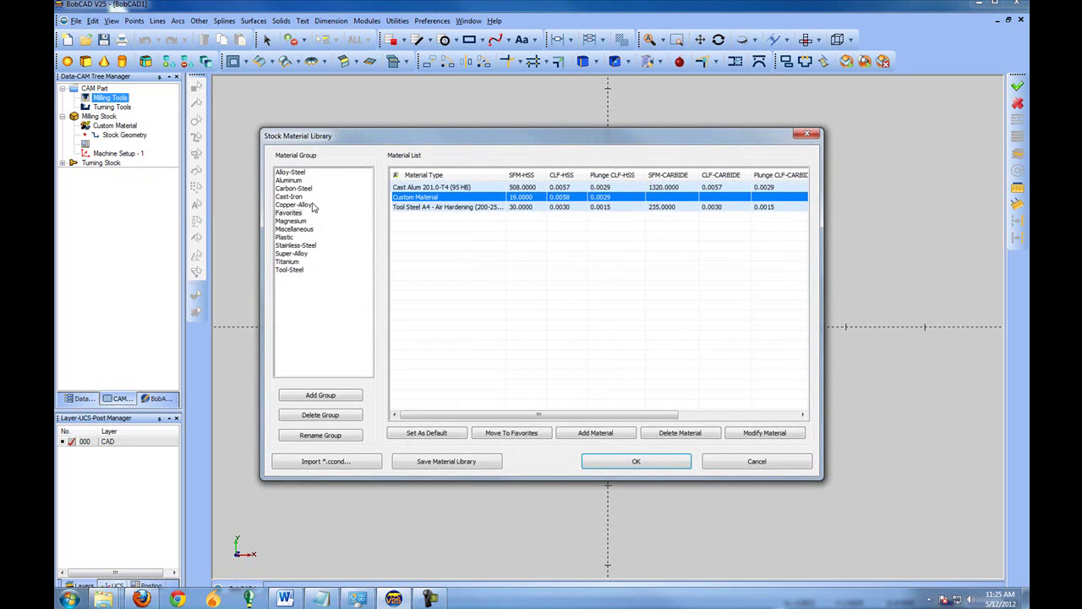
# Browse the Aluminum group, selecting Cast Alum 204.0-T4 (110 HB) to inspect its values
pyautogui.click(297, 180)
pyautogui.click(446, 188)
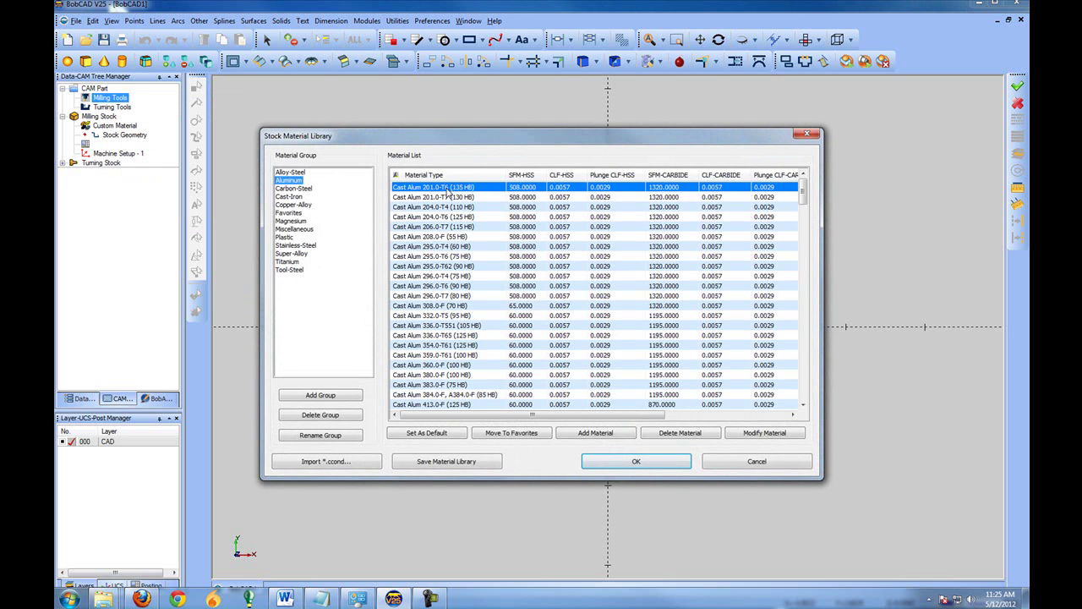
pyautogui.click(446, 207)
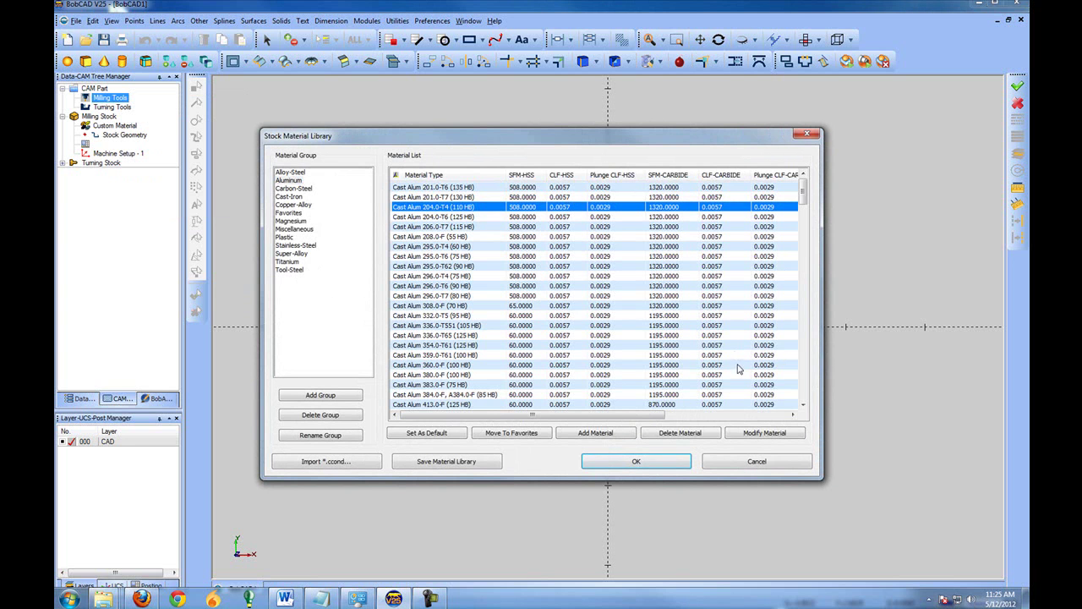
pyautogui.moveTo(804, 186)
pyautogui.mouseDown()
pyautogui.moveTo(804, 396)
pyautogui.moveTo(804, 188)
pyautogui.mouseUp()
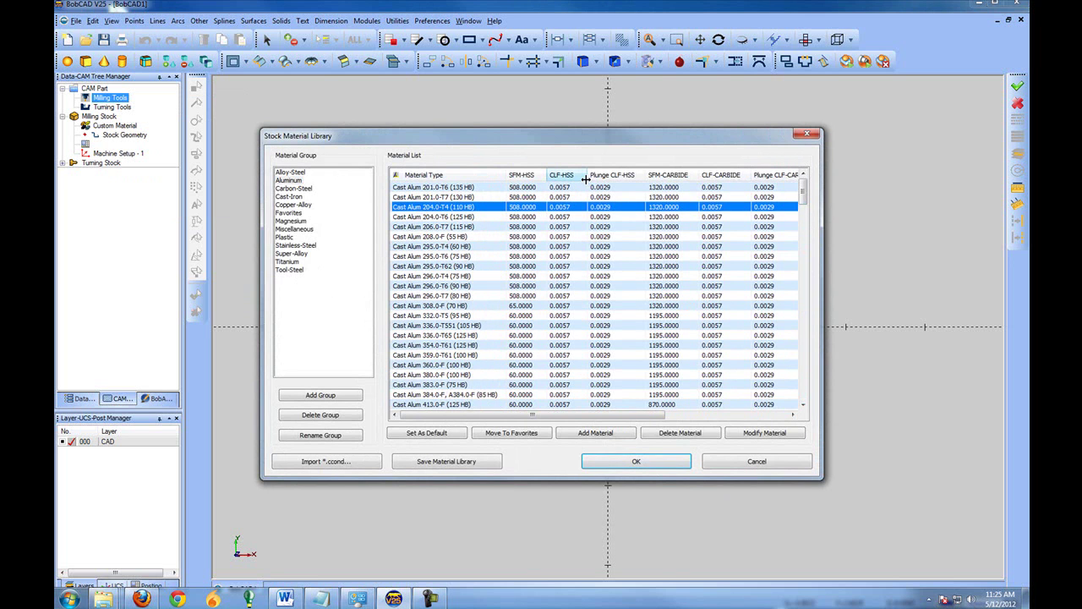